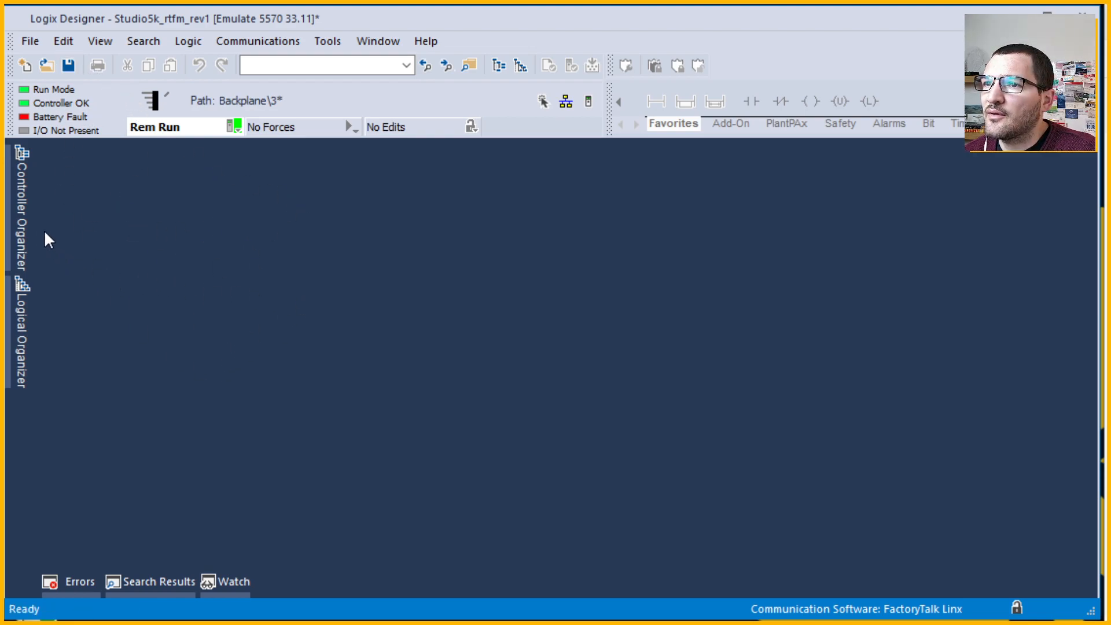
# - Switch to Studio 5000 Logix Emulate and inspect the emulated controller in slot 3 and the 1789-SIM module in slot 7
pyautogui.click(26, 217)
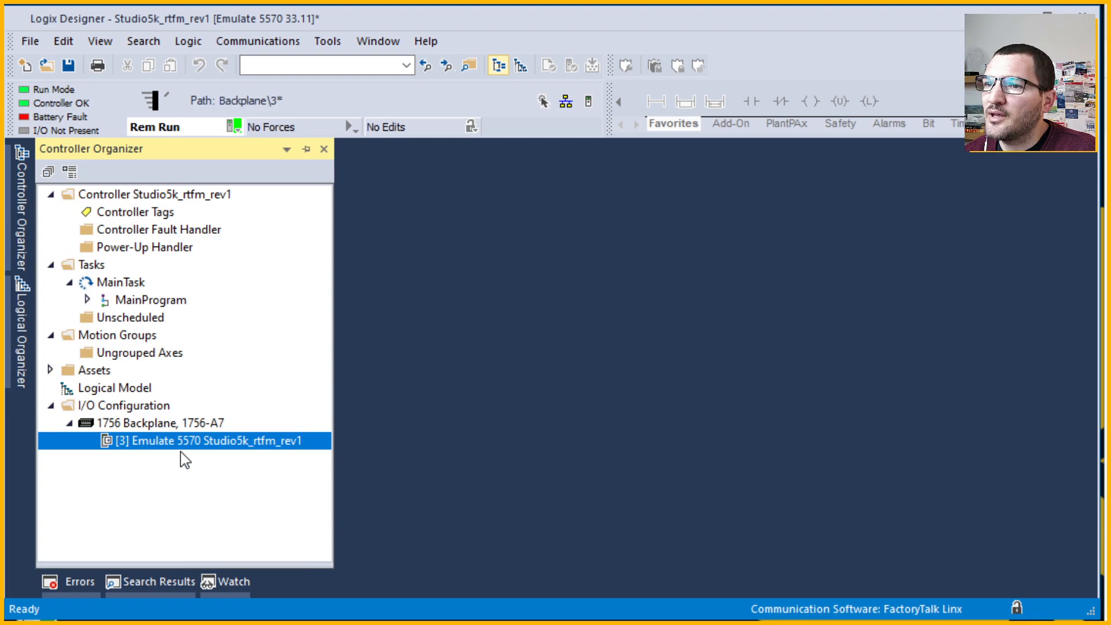
pyautogui.click(608, 623)
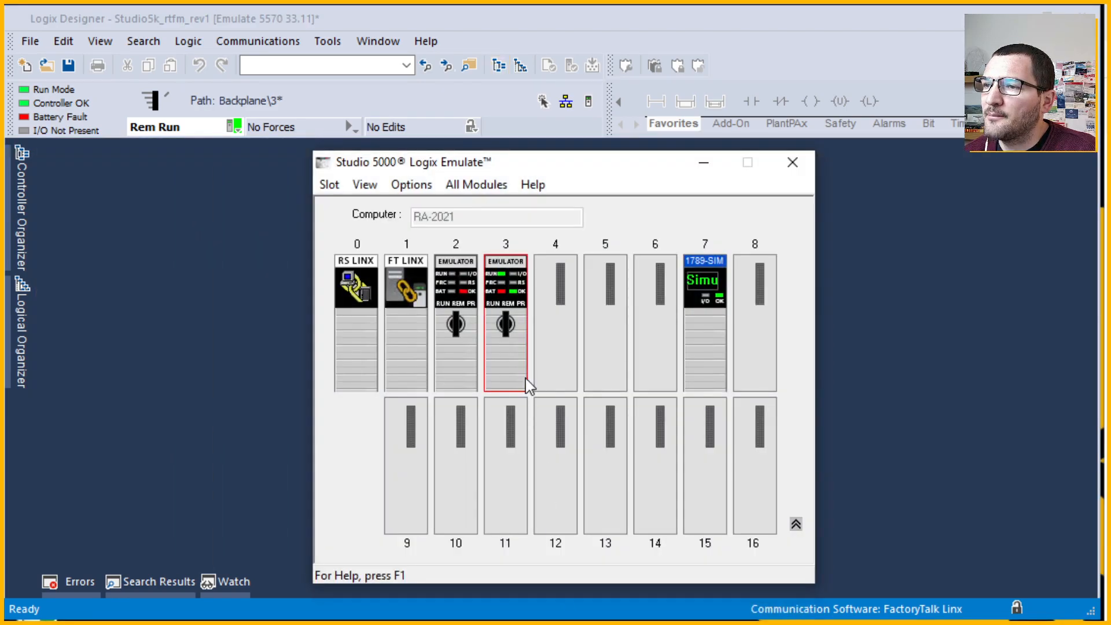
pyautogui.moveTo(461, 168); pyautogui.dragTo(502, 172)
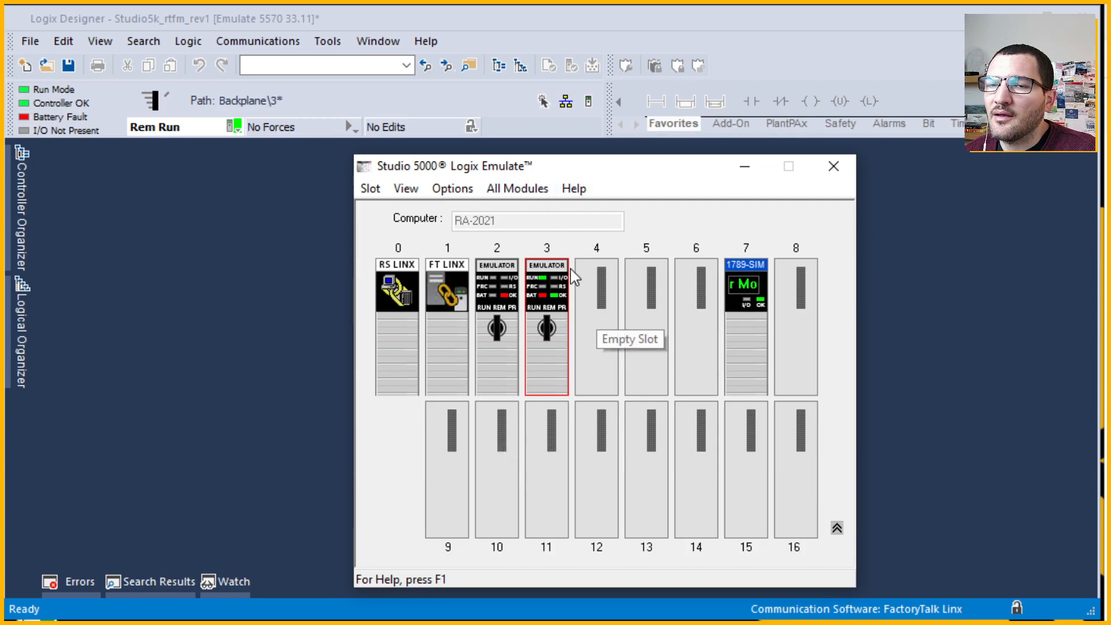
pyautogui.moveTo(531, 269)
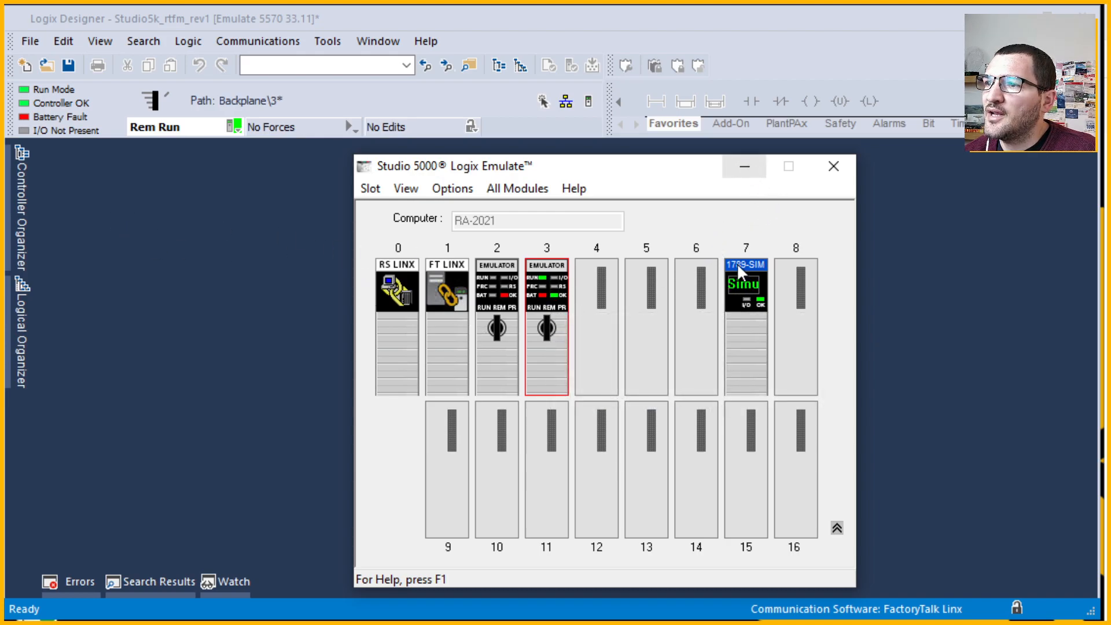
pyautogui.moveTo(759, 292)
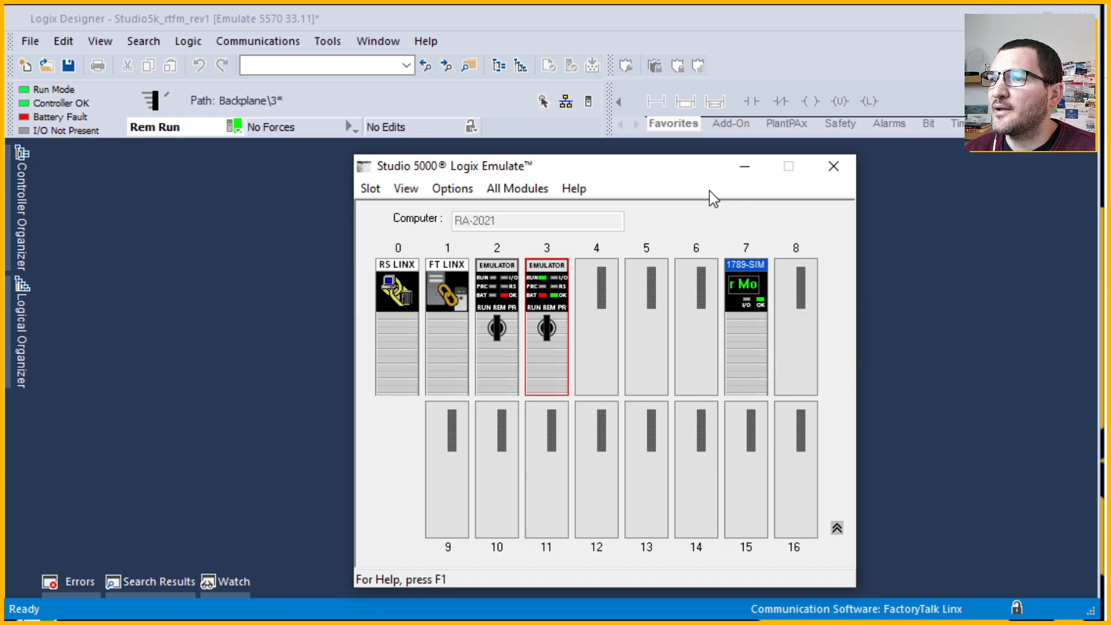
pyautogui.click(747, 169)
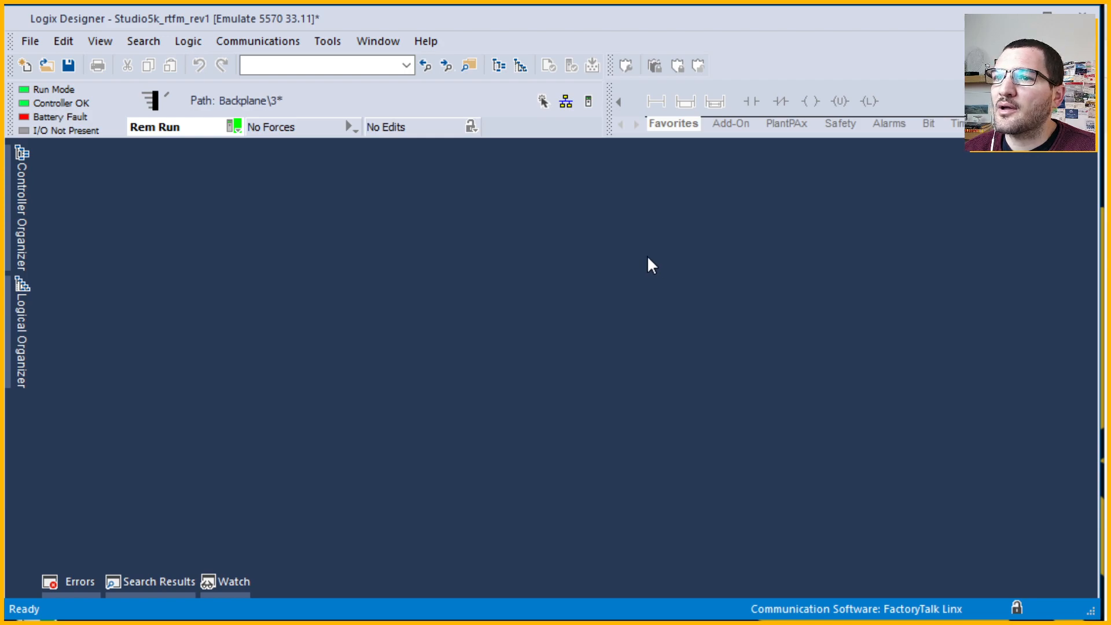
# - Examine the 1756-A7 backplane and the Emulate 5570 controller under I/O Configuration in the project tree
pyautogui.click(24, 164)
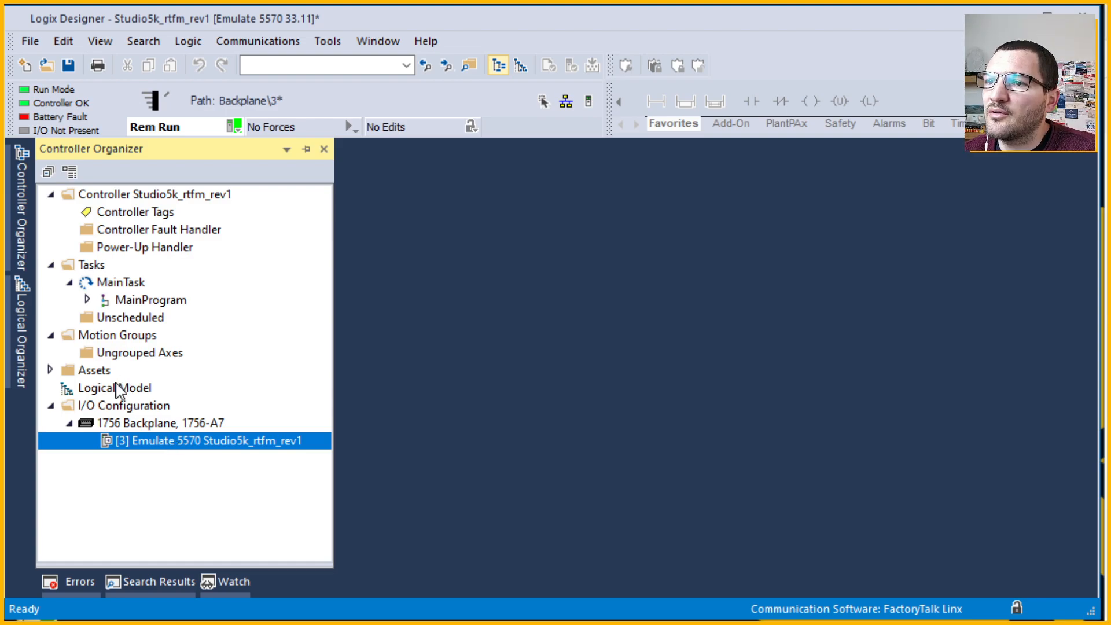
pyautogui.click(121, 407)
pyautogui.click(142, 424)
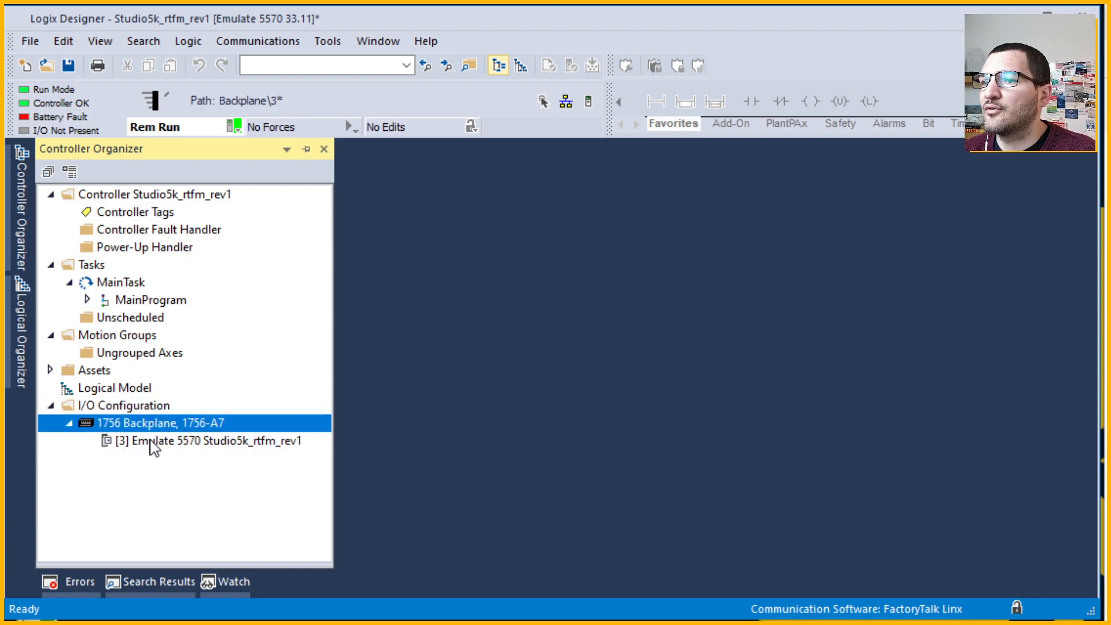
pyautogui.click(153, 442)
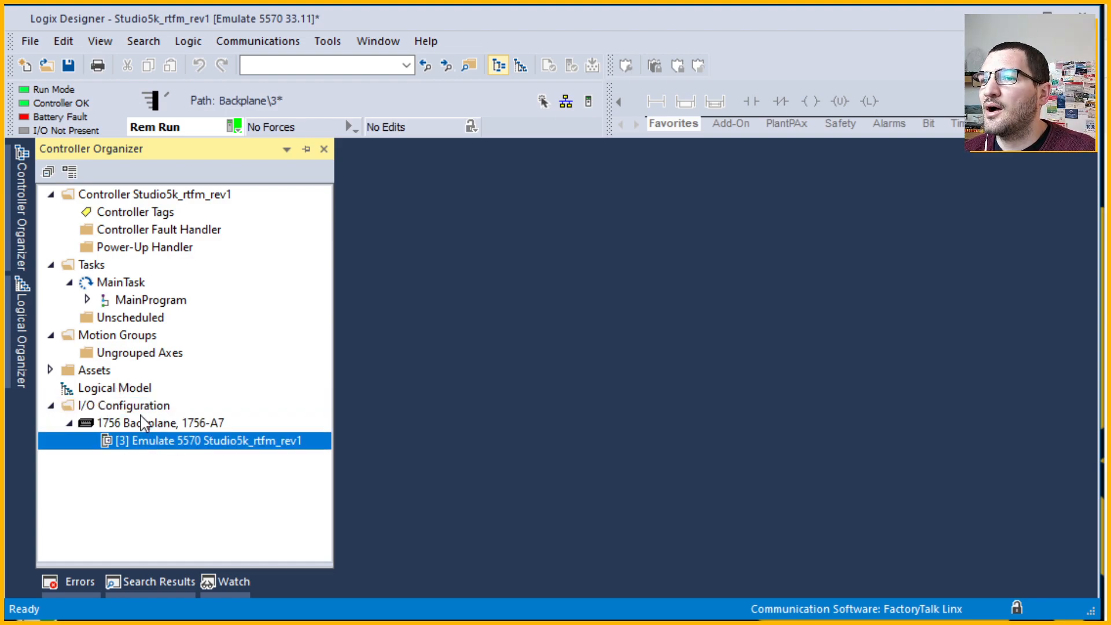
pyautogui.click(207, 458)
pyautogui.click(180, 441)
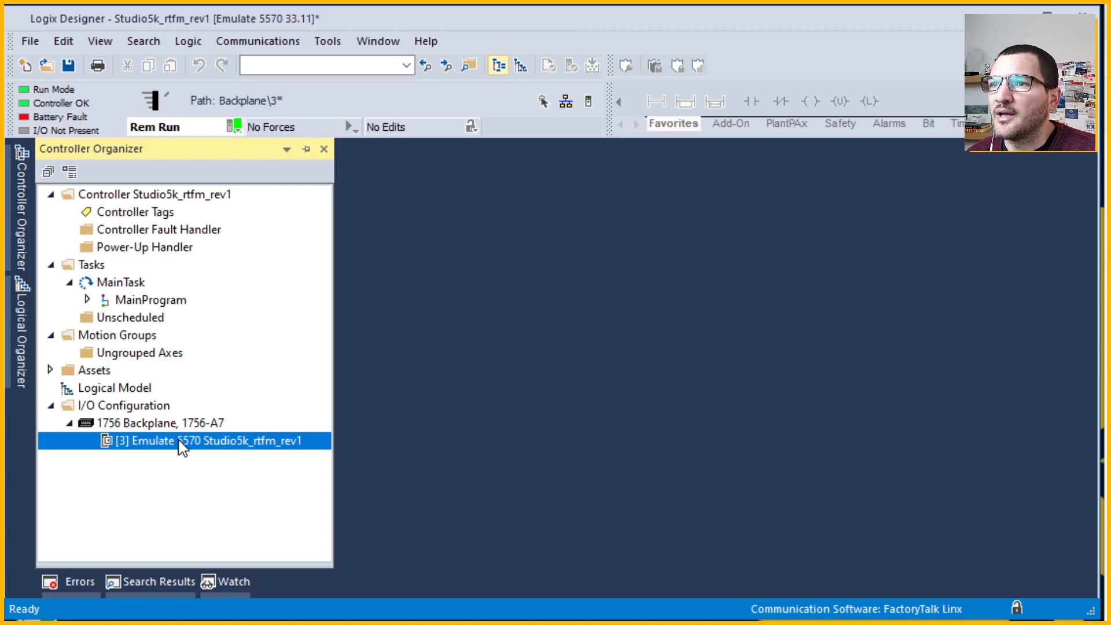
# - Run module discovery on the 1756-A7 backplane and bring the discovery list fully into view
pyautogui.rightClick(144, 422)
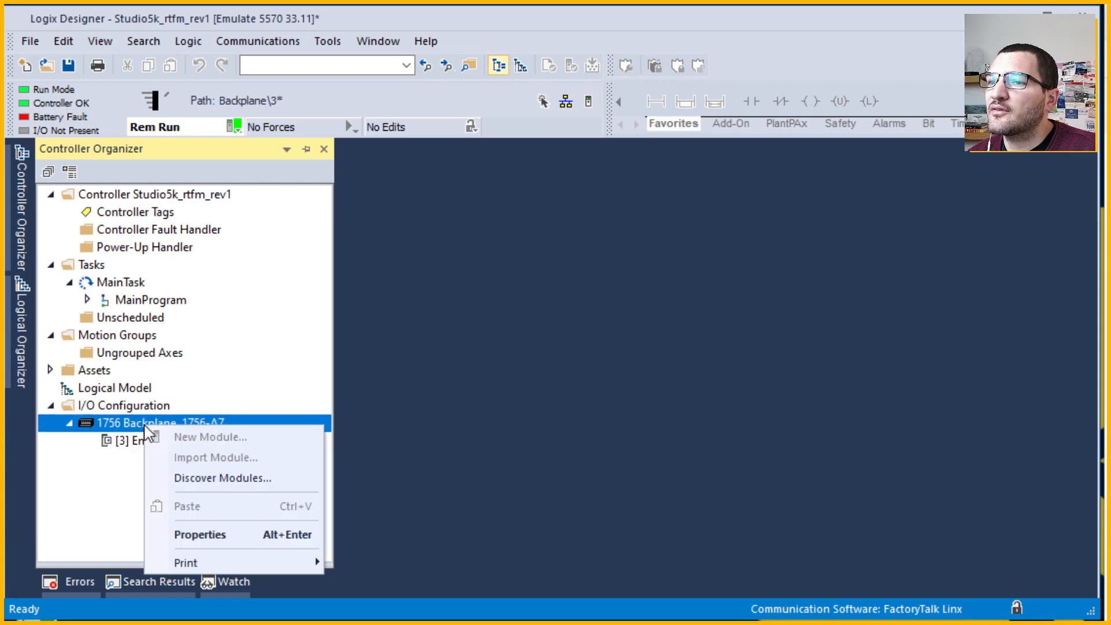
pyautogui.rightClick(119, 406)
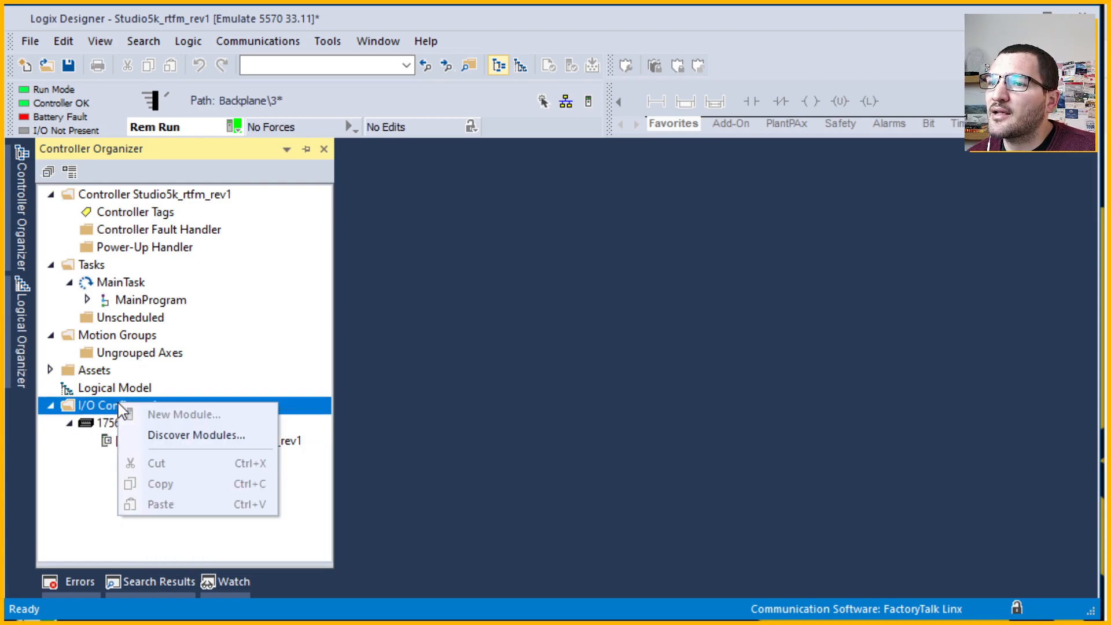
pyautogui.click(91, 429)
pyautogui.rightClick(115, 429)
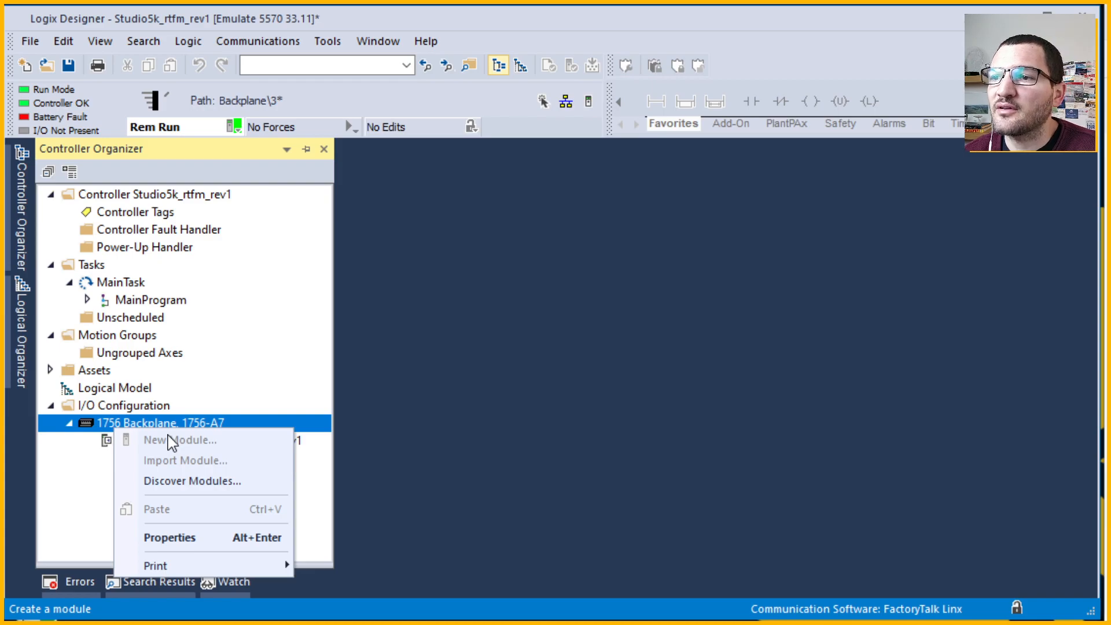
pyautogui.click(194, 481)
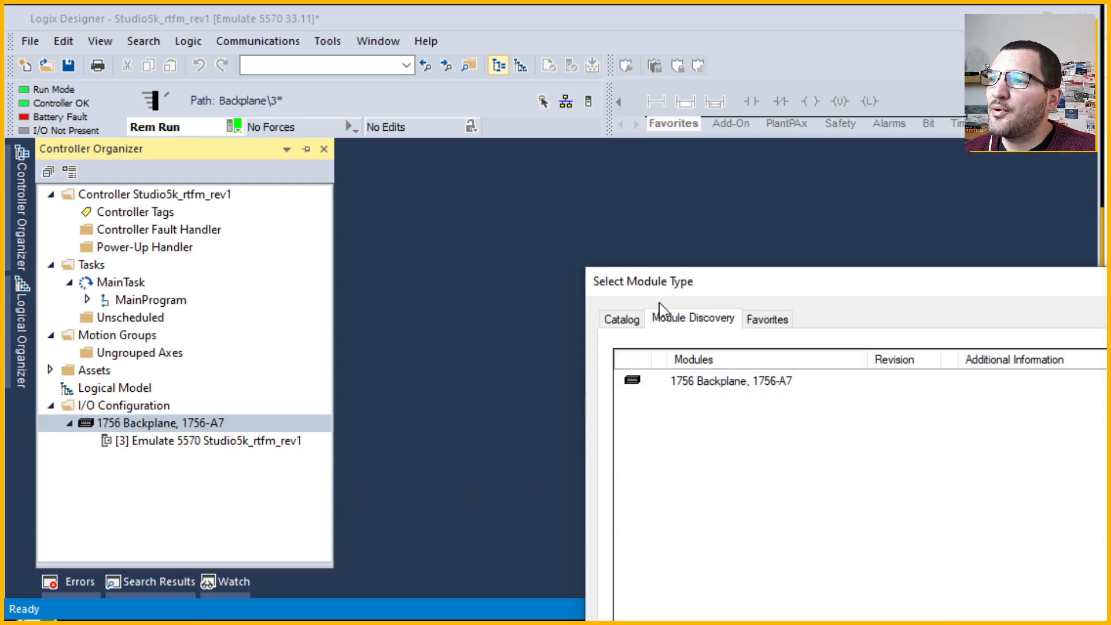
pyautogui.moveTo(657, 283); pyautogui.dragTo(253, 132)
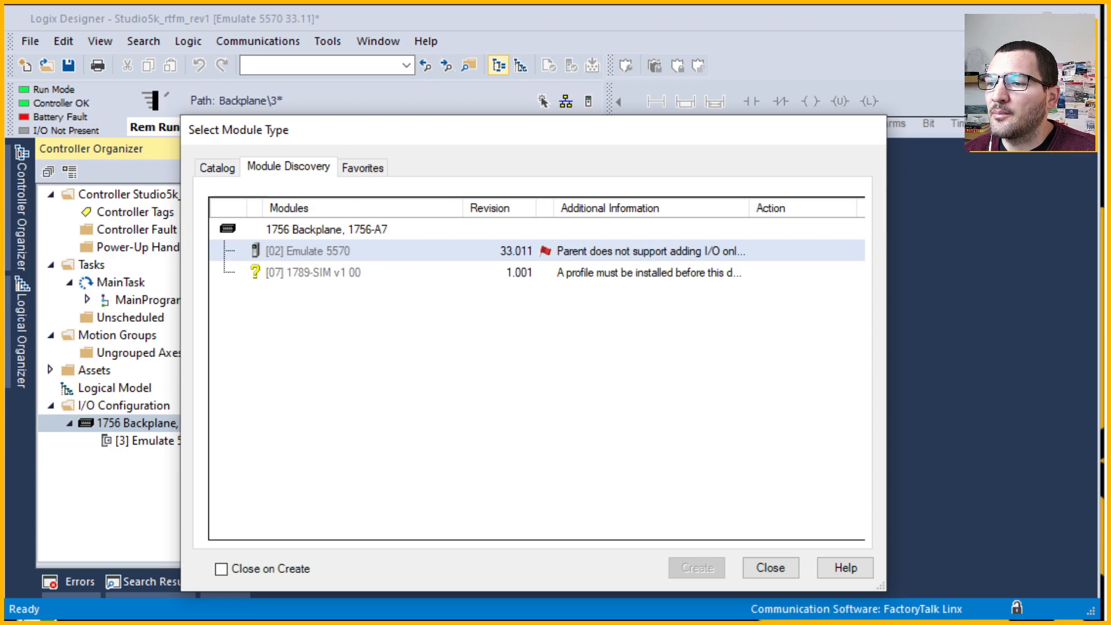
# - Compare the discovered modules with the Logix Emulate chassis, check the 1789-SIM entry, and close module discovery
pyautogui.hotkey('alt', 'Tab')
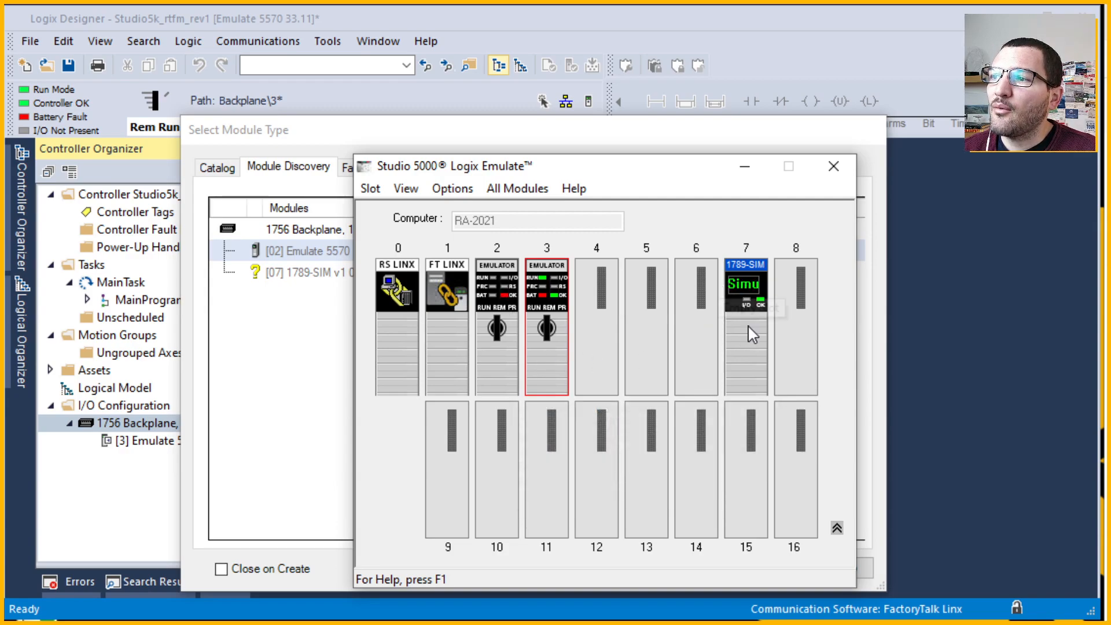
pyautogui.click(256, 305)
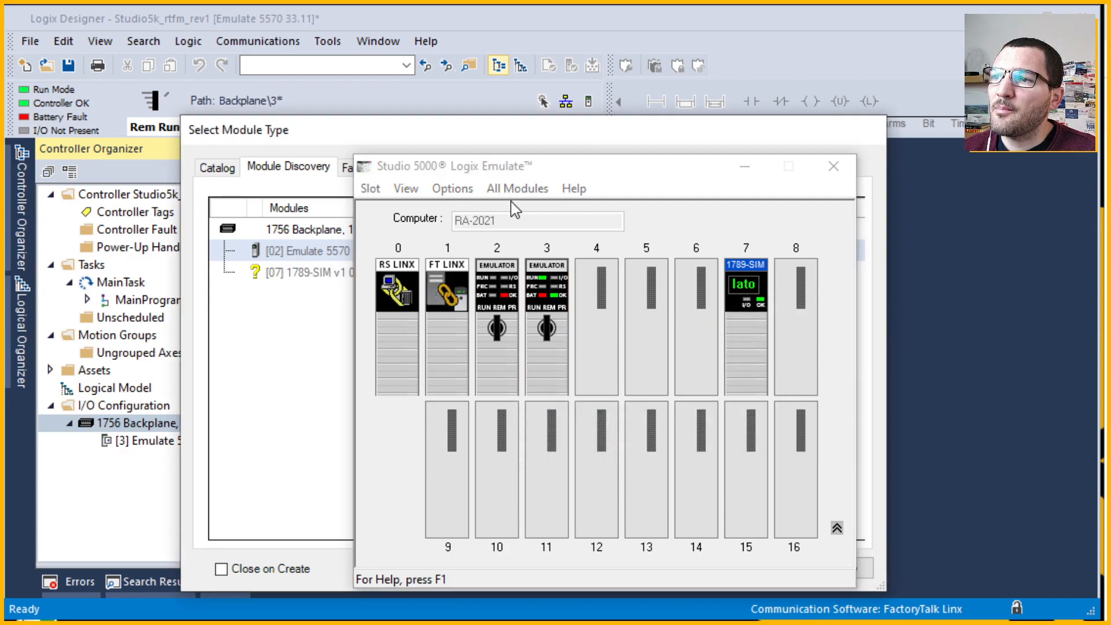
pyautogui.click(744, 172)
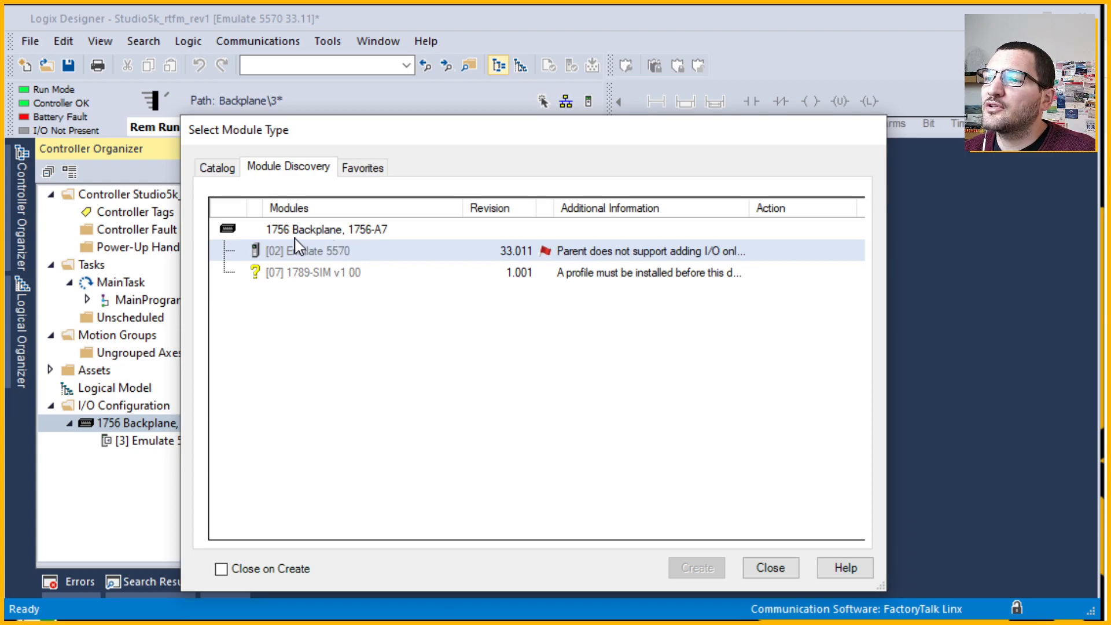
pyautogui.click(294, 282)
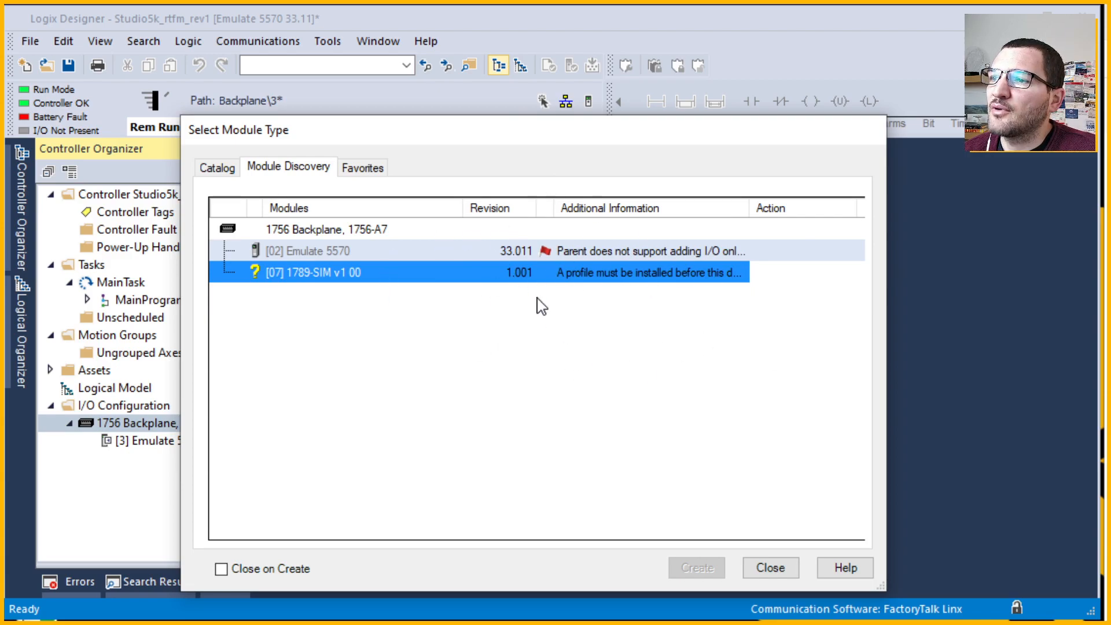
pyautogui.click(782, 574)
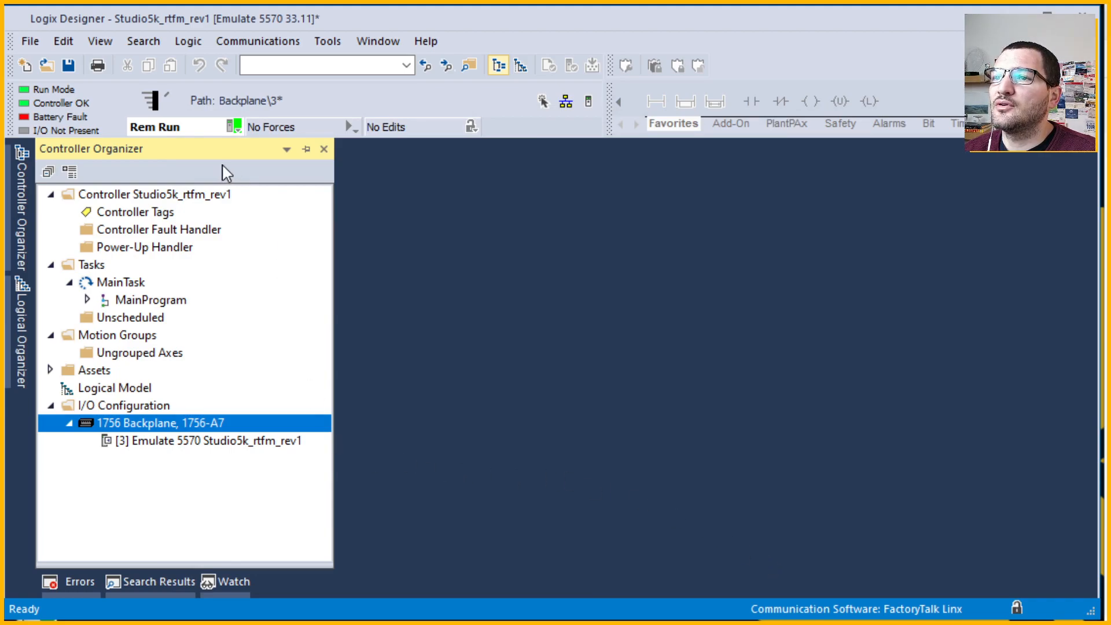
# - Take the project offline from the controller and pin the Controller Organizer open
pyautogui.click(236, 128)
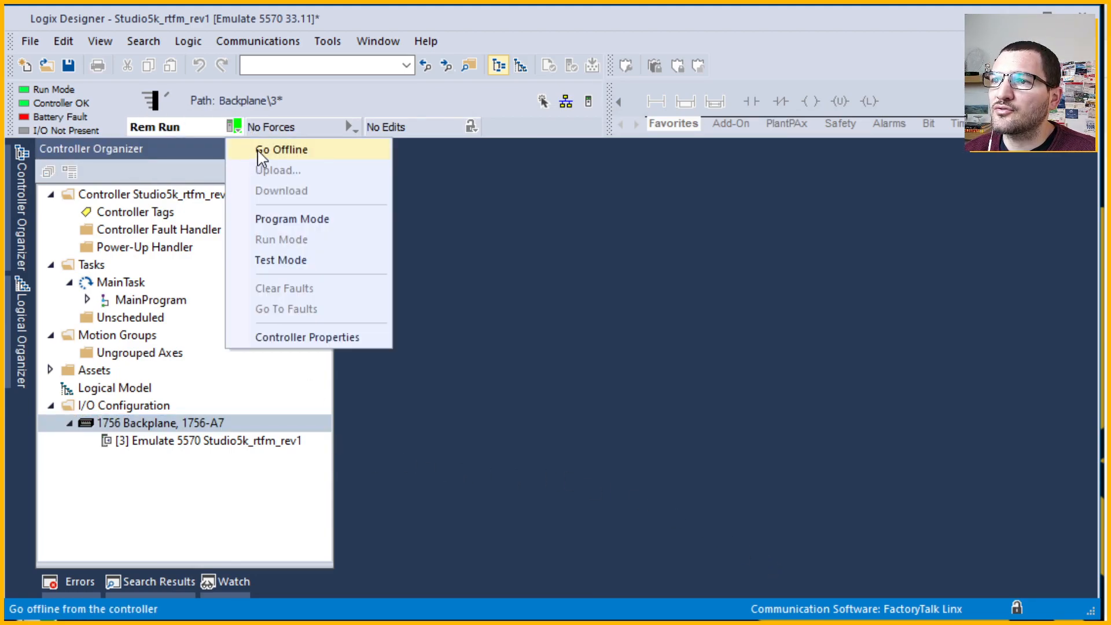
pyautogui.click(262, 151)
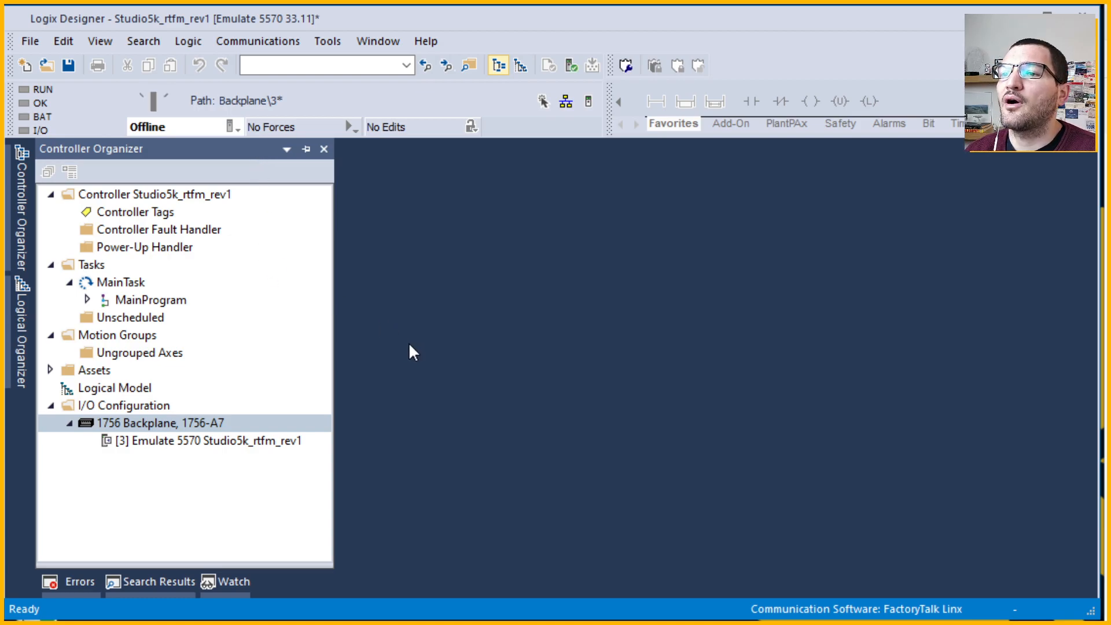
pyautogui.moveTo(18, 197)
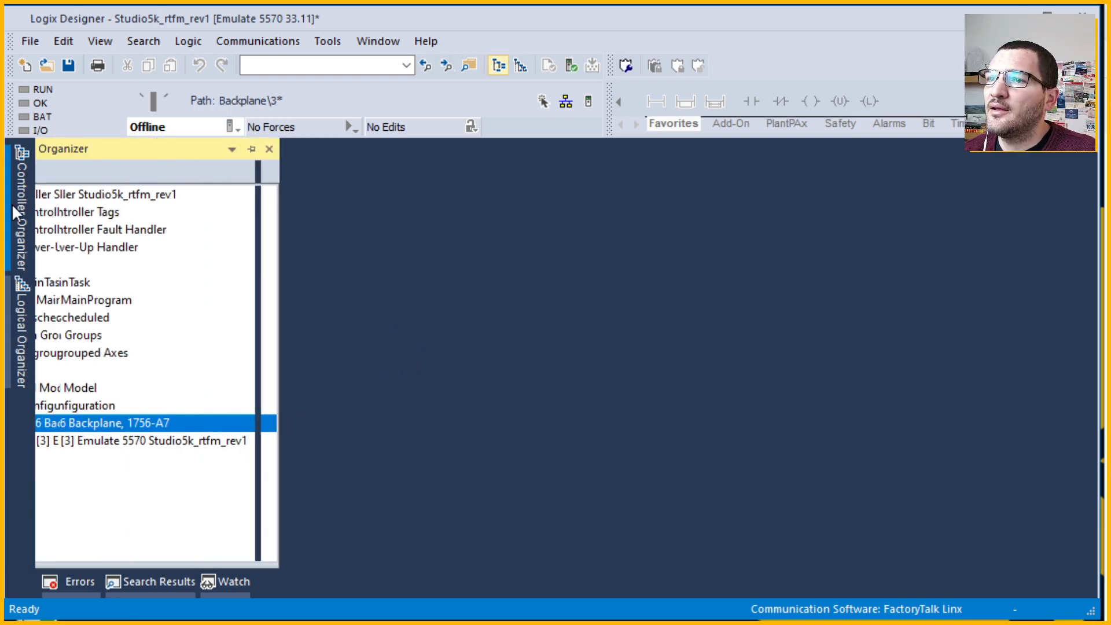
pyautogui.click(306, 149)
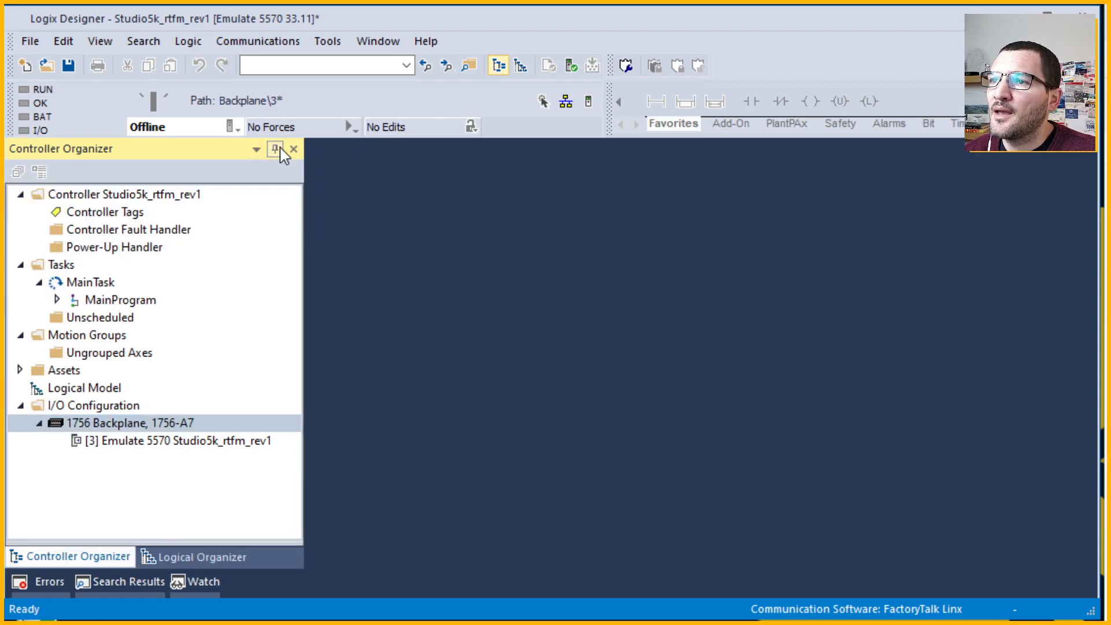
# - Start adding a new module to the 1756-A7 backplane and bring the module type catalog fully into view
pyautogui.click(144, 442)
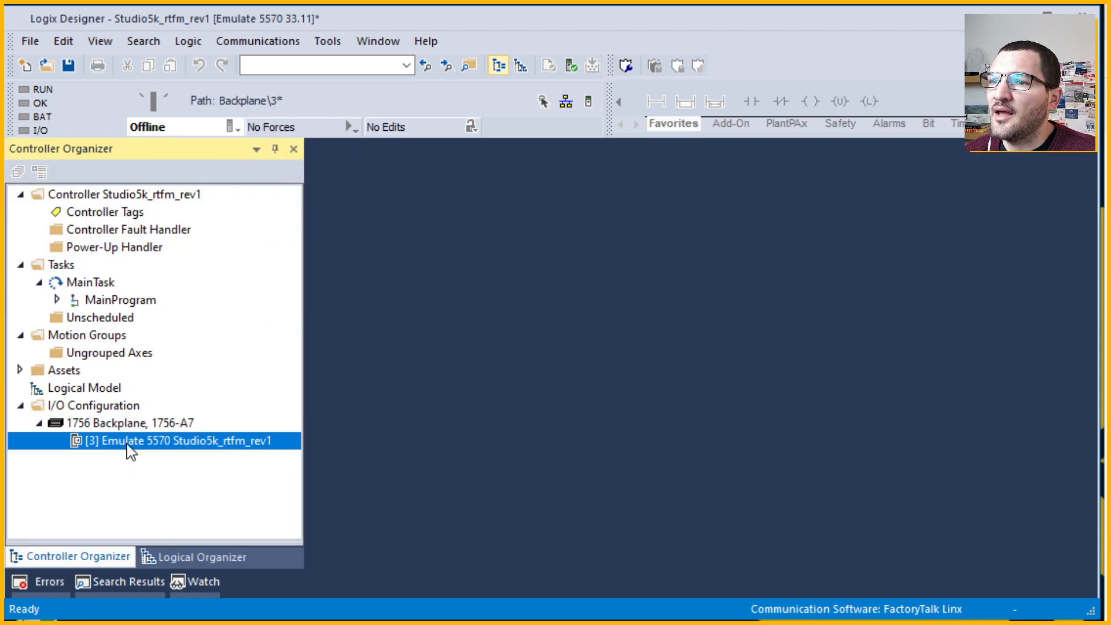
pyautogui.click(142, 425)
pyautogui.rightClick(138, 426)
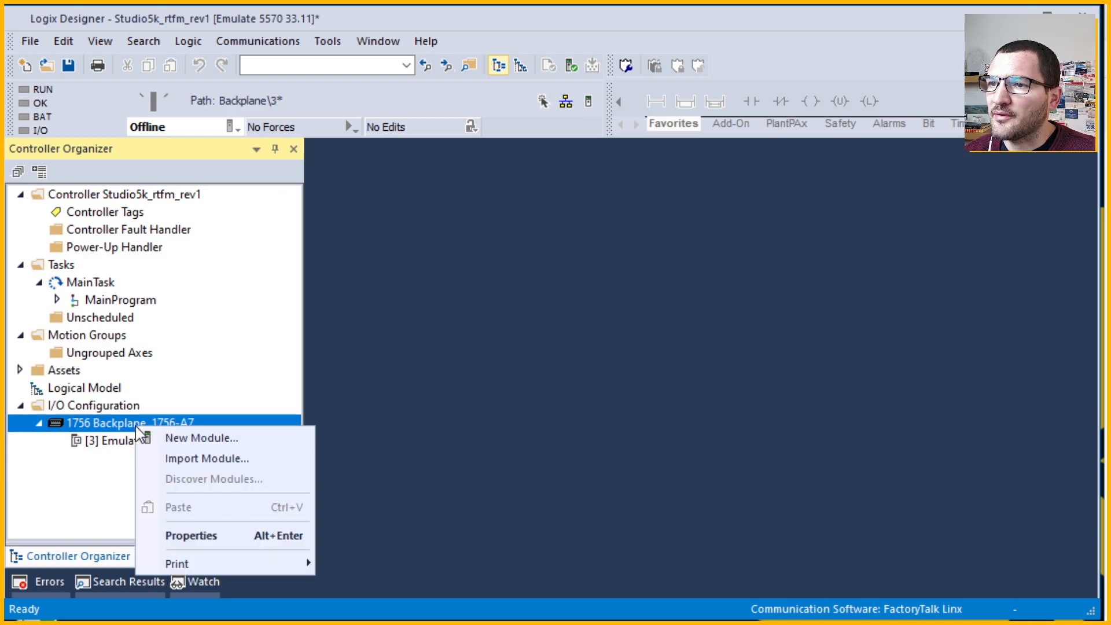
pyautogui.click(109, 443)
pyautogui.rightClick(111, 443)
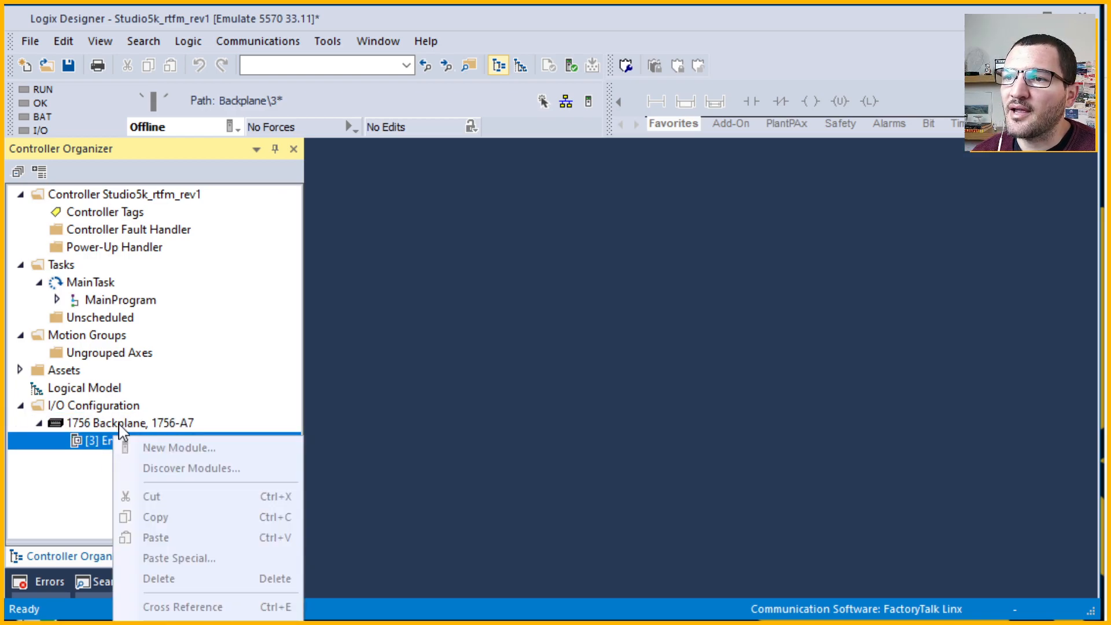
pyautogui.rightClick(121, 426)
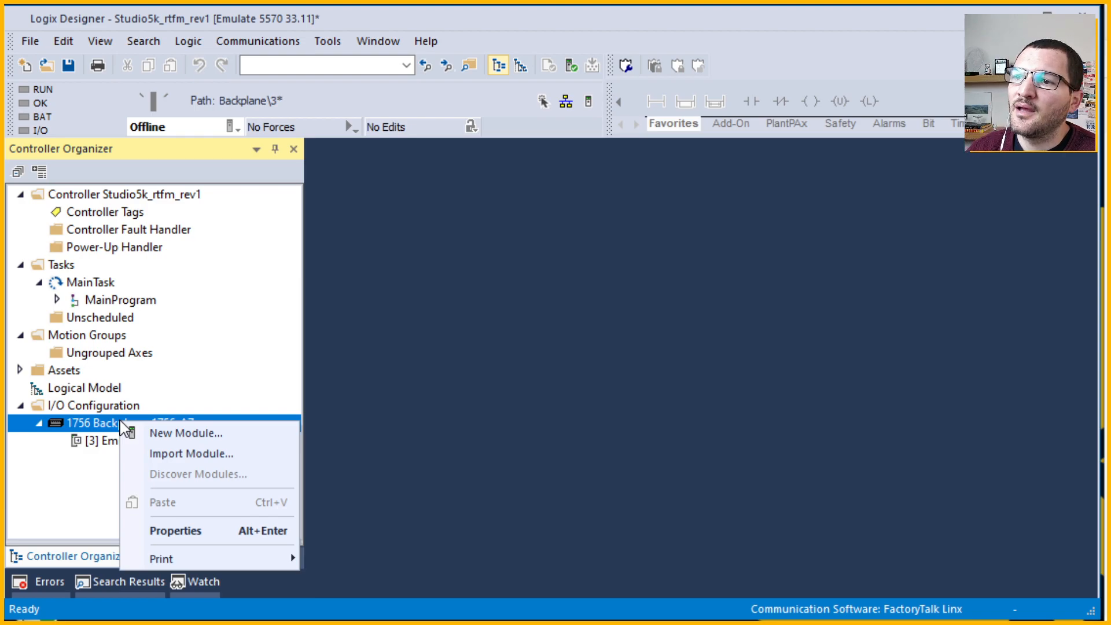
pyautogui.click(164, 434)
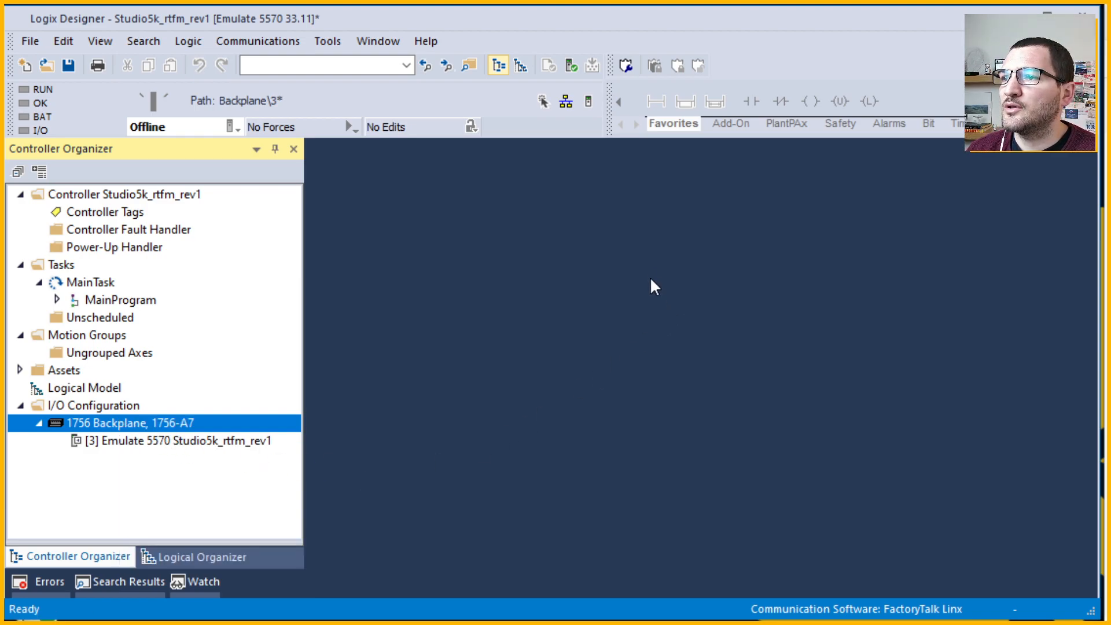
pyautogui.moveTo(716, 282); pyautogui.dragTo(259, 71)
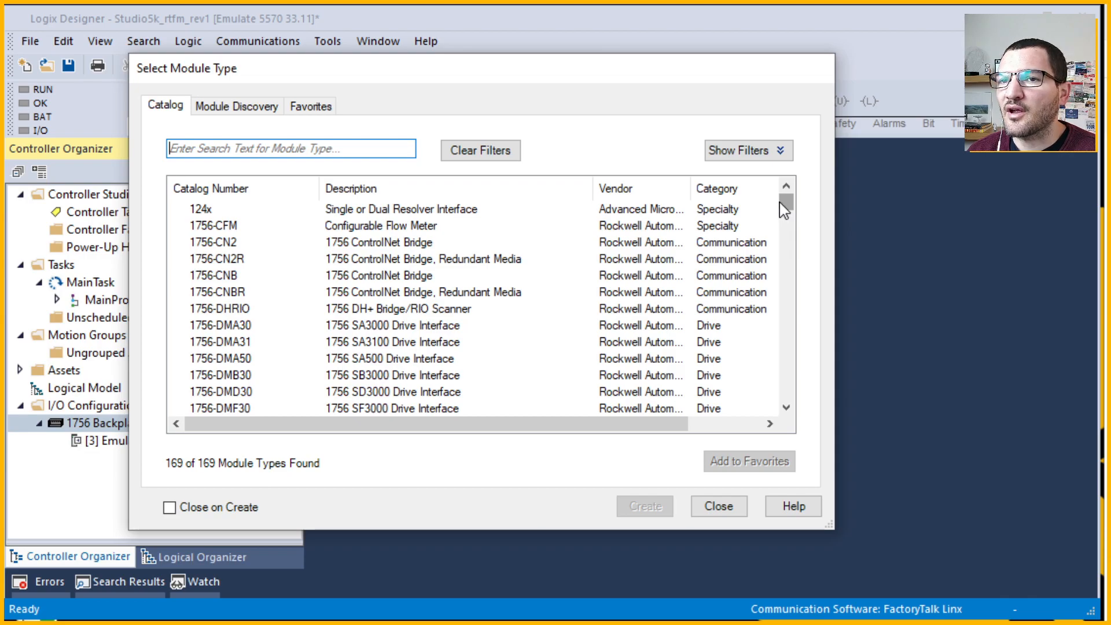
# - Browse the module type catalog from start to end and back to see which module types are available
pyautogui.moveTo(784, 209)
pyautogui.mouseDown()
pyautogui.moveTo(790, 415)
pyautogui.moveTo(790, 206)
pyautogui.mouseUp()
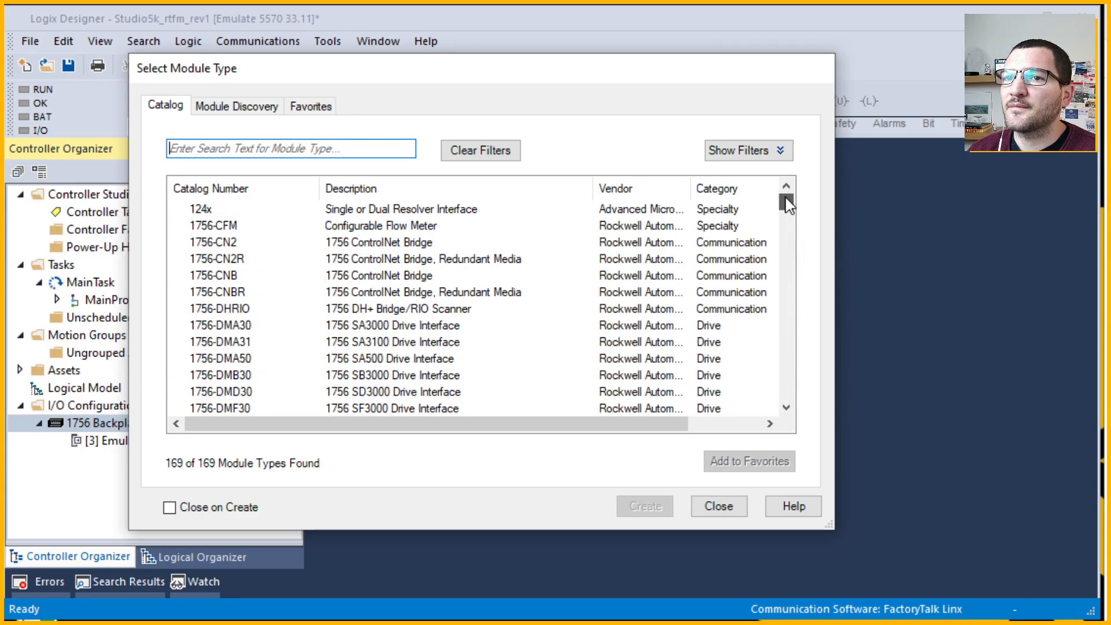
pyautogui.moveTo(787, 206); pyautogui.dragTo(786, 246)
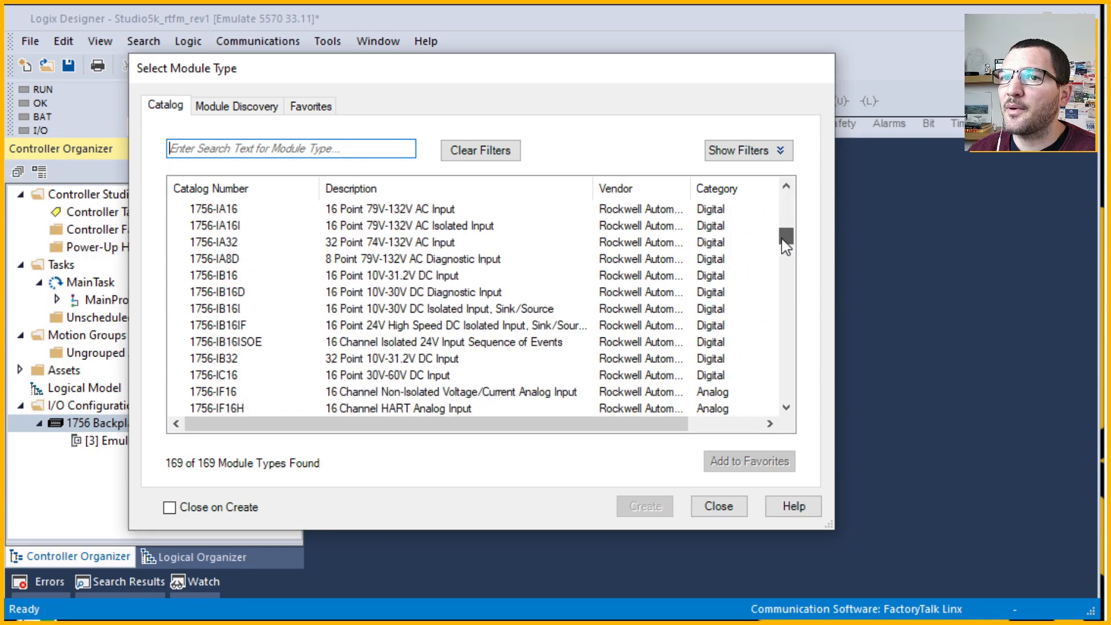
pyautogui.moveTo(785, 246); pyautogui.dragTo(764, 395)
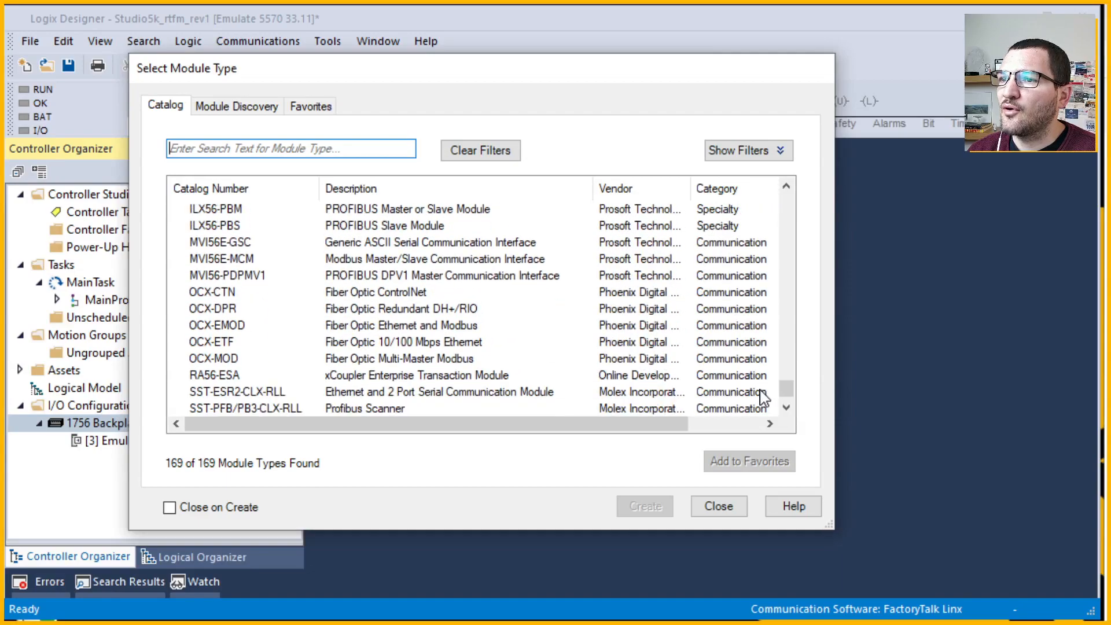
pyautogui.scroll(-1, 431, 373)
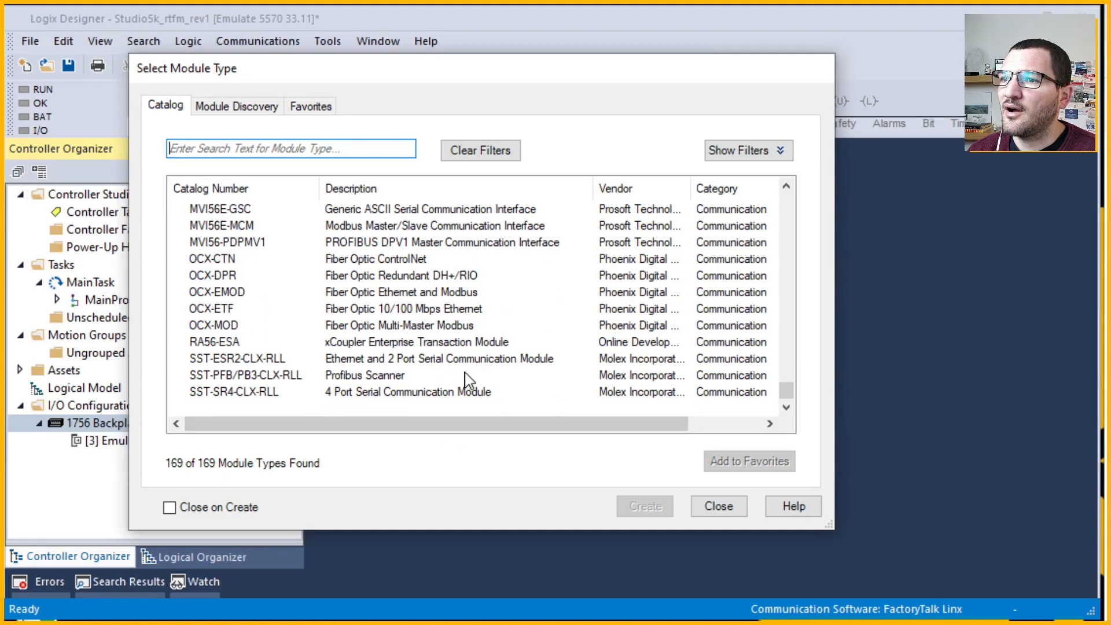
pyautogui.scroll(18, 467, 382)
pyautogui.scroll(20, 468, 382)
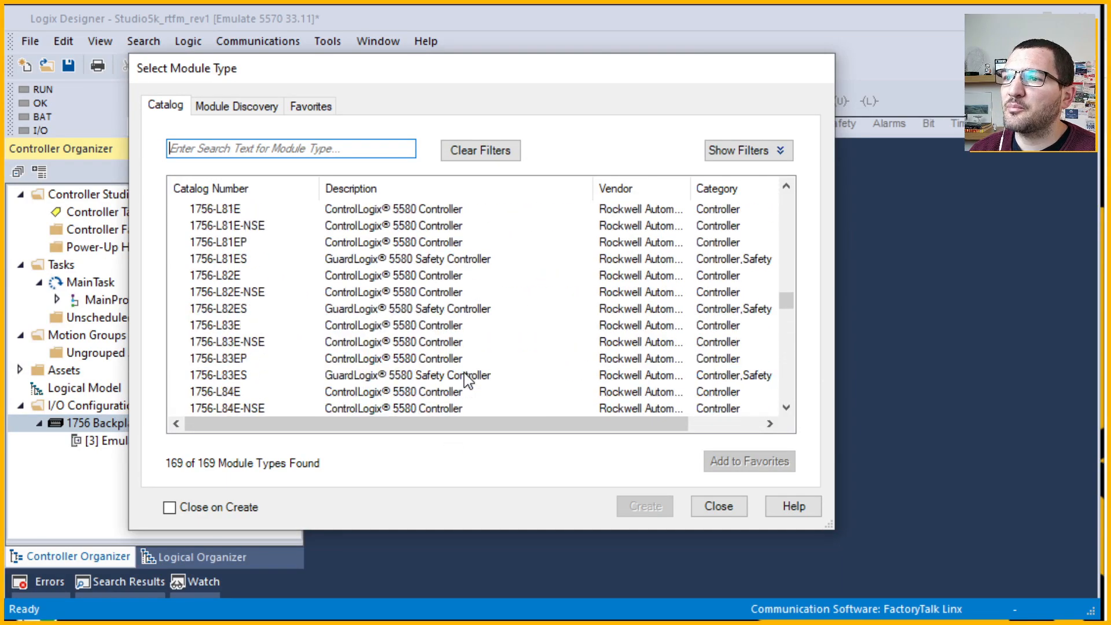
pyautogui.scroll(6, 474, 379)
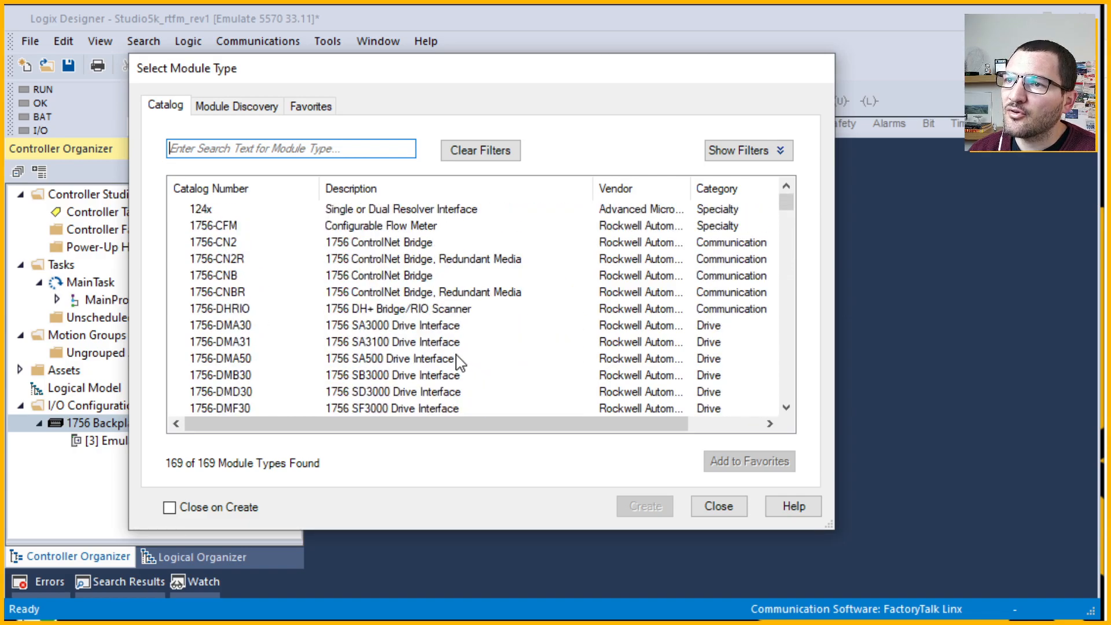
# - Search the module catalog for 1756-IB digital input modules
pyautogui.click(300, 150)
pyautogui.write('1756')
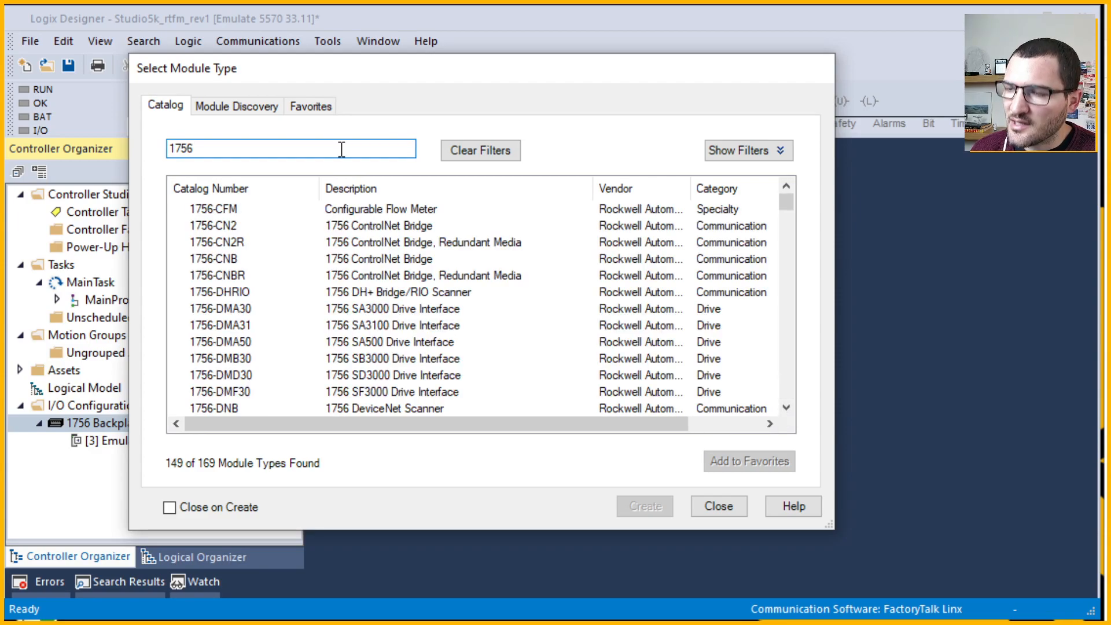
pyautogui.write('-')
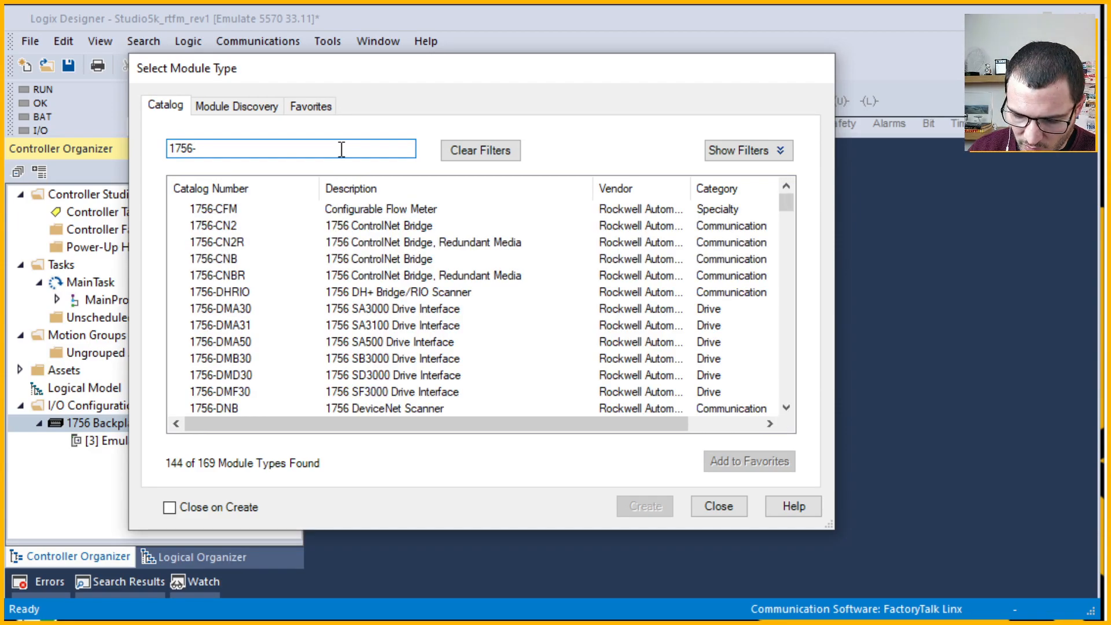
pyautogui.write('#')
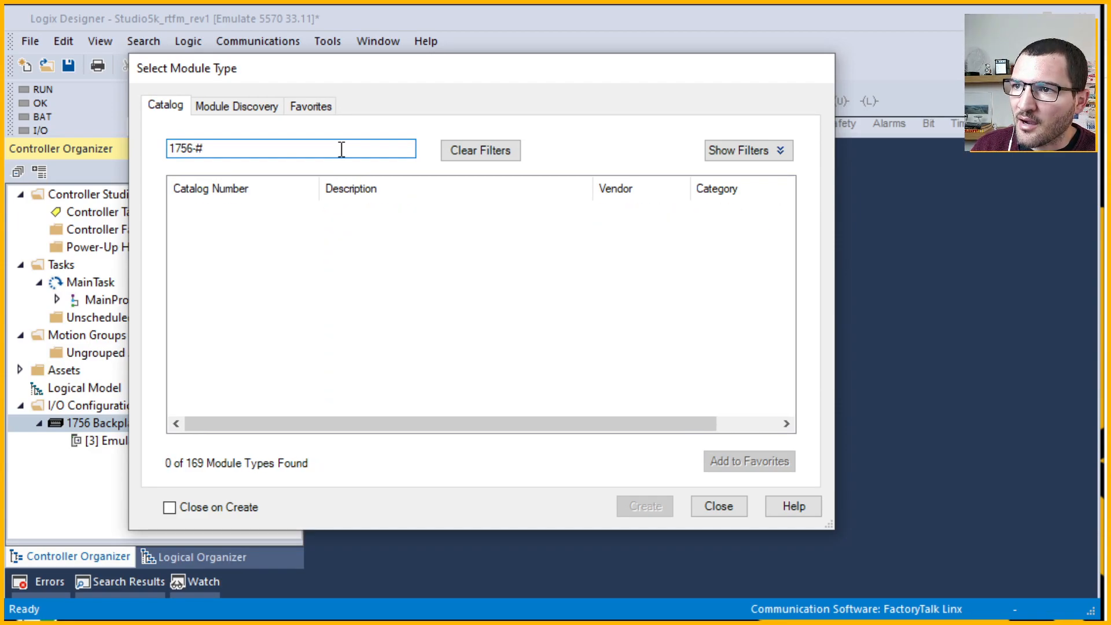
pyautogui.press('BackSpace')
pyautogui.write('IB')
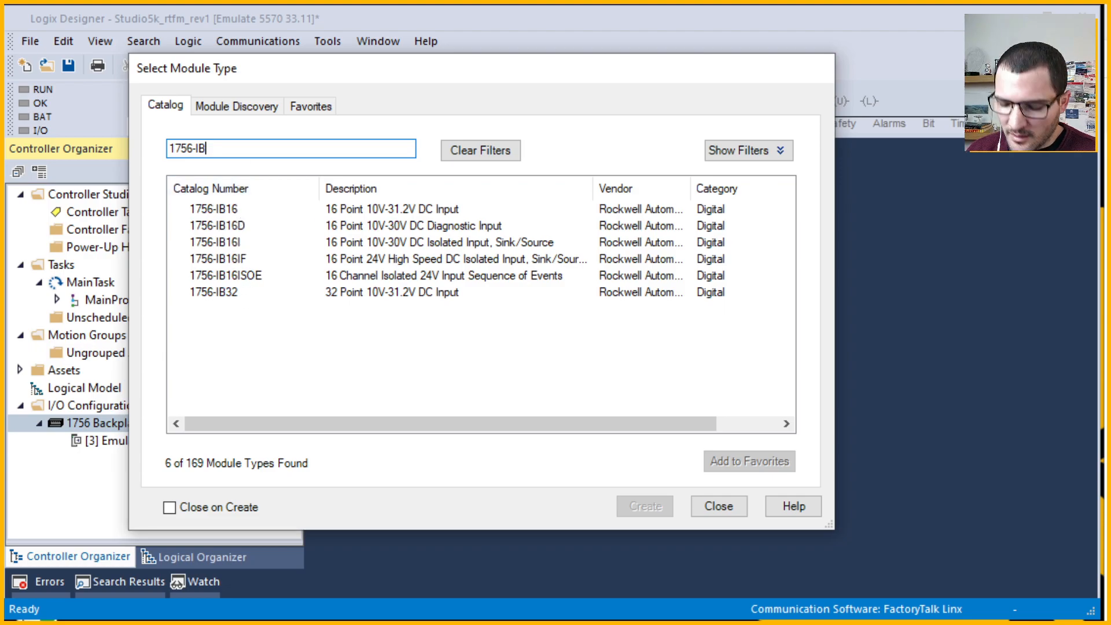
# - Search the module catalog for 1756-IF analog input modules, and clear the search text
pyautogui.press('BackSpace')
pyautogui.press('BackSpace')
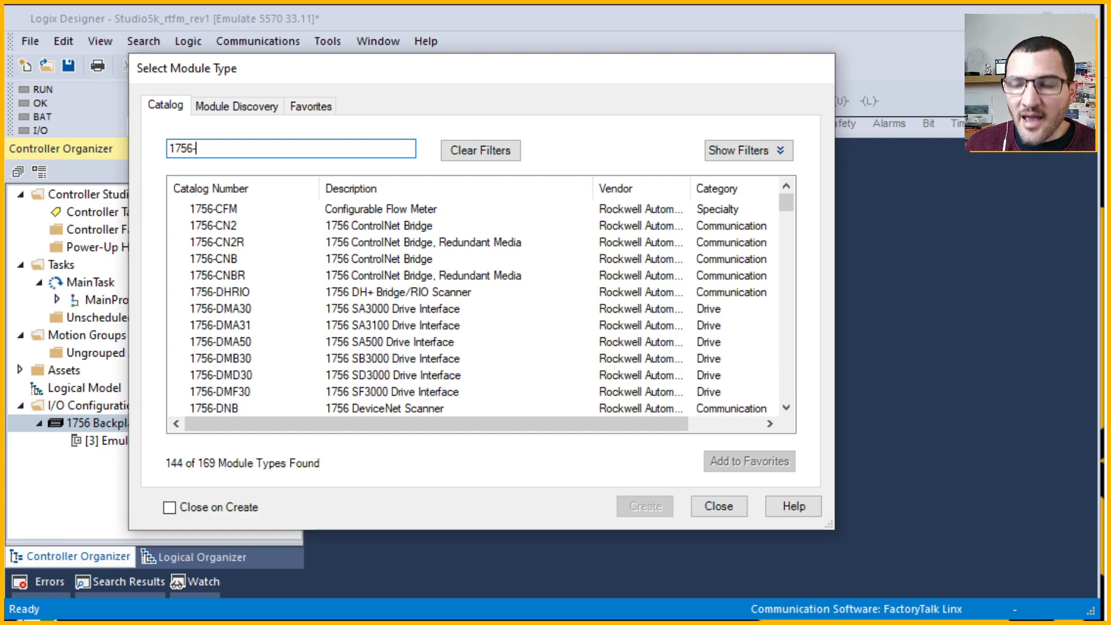
pyautogui.write('IF')
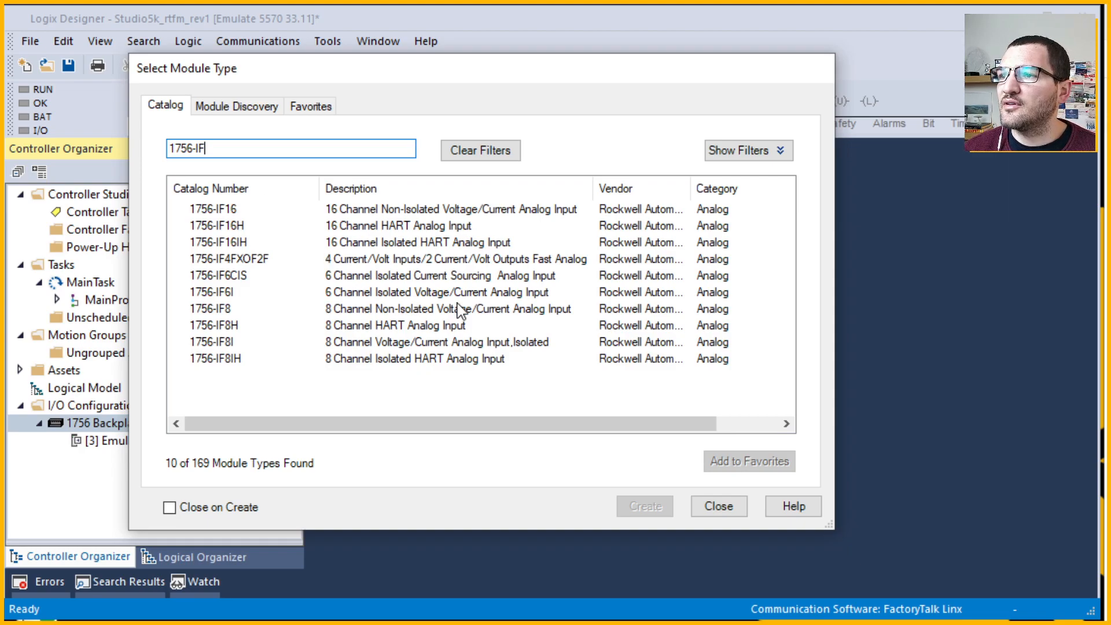
pyautogui.moveTo(212, 148); pyautogui.dragTo(54, 144)
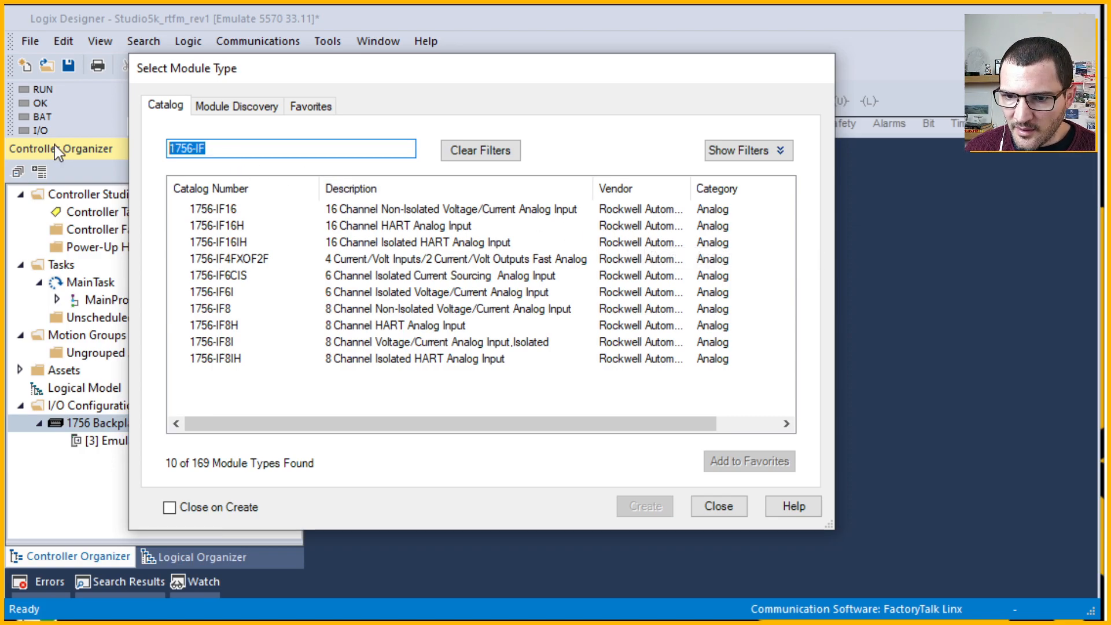
pyautogui.press('BackSpace')
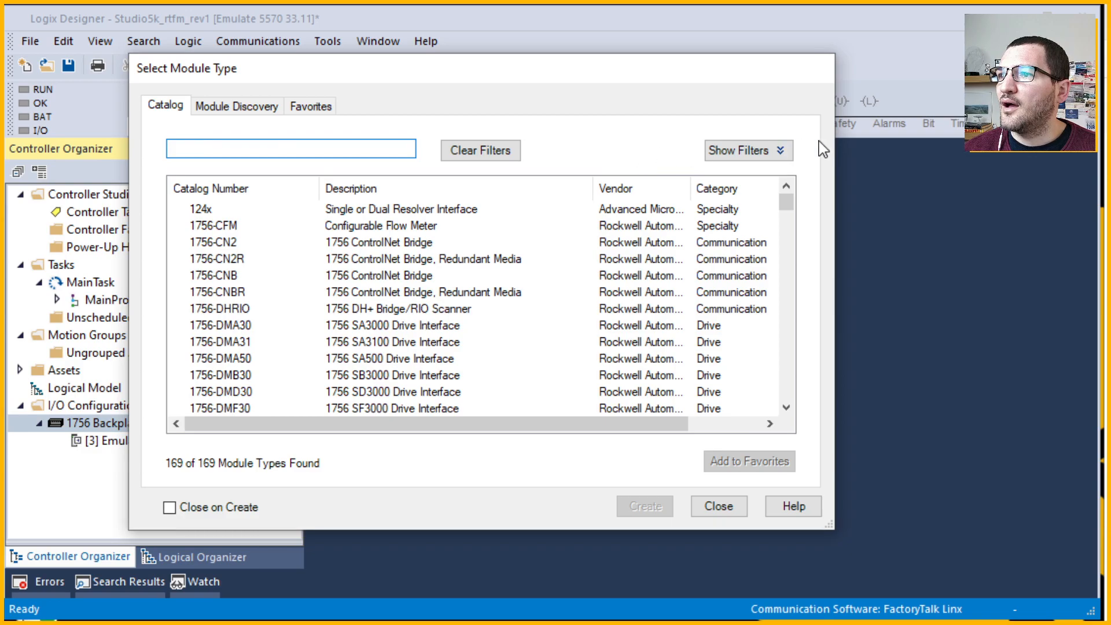
# - Show the catalog filters and limit the module types to the Analog category with all vendors included
pyautogui.click(782, 150)
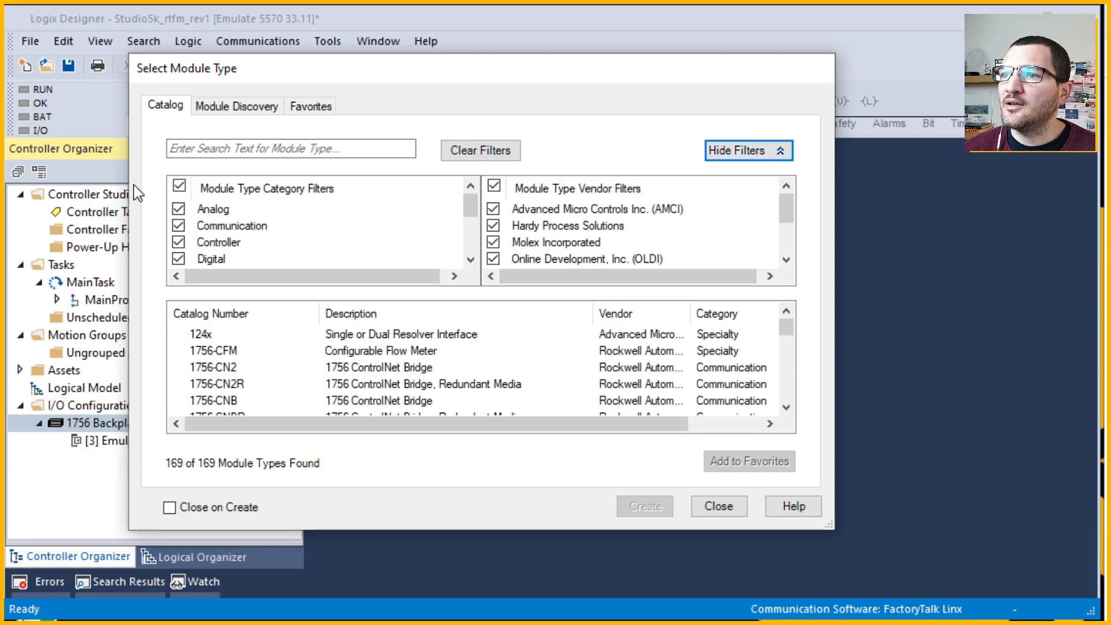
pyautogui.click(178, 186)
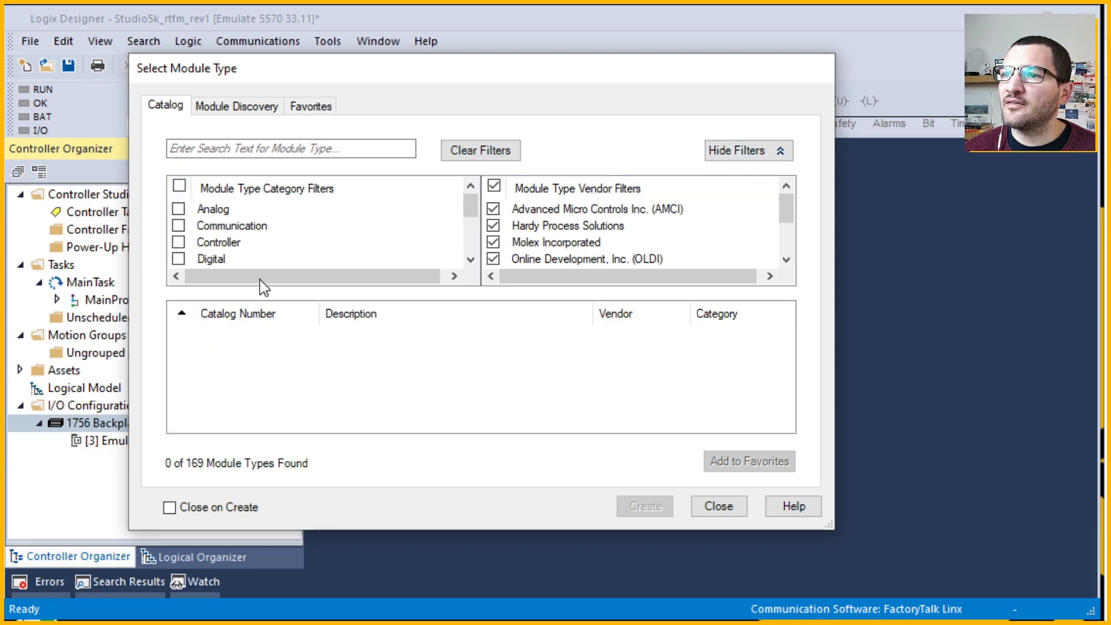
pyautogui.click(493, 186)
pyautogui.click(178, 209)
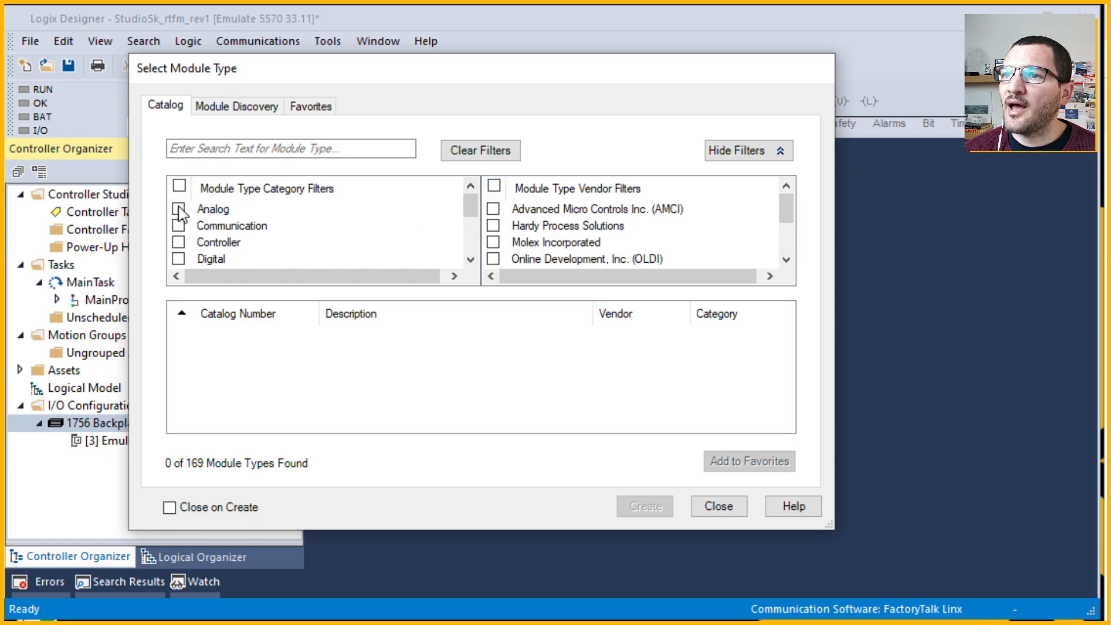
pyautogui.click(494, 185)
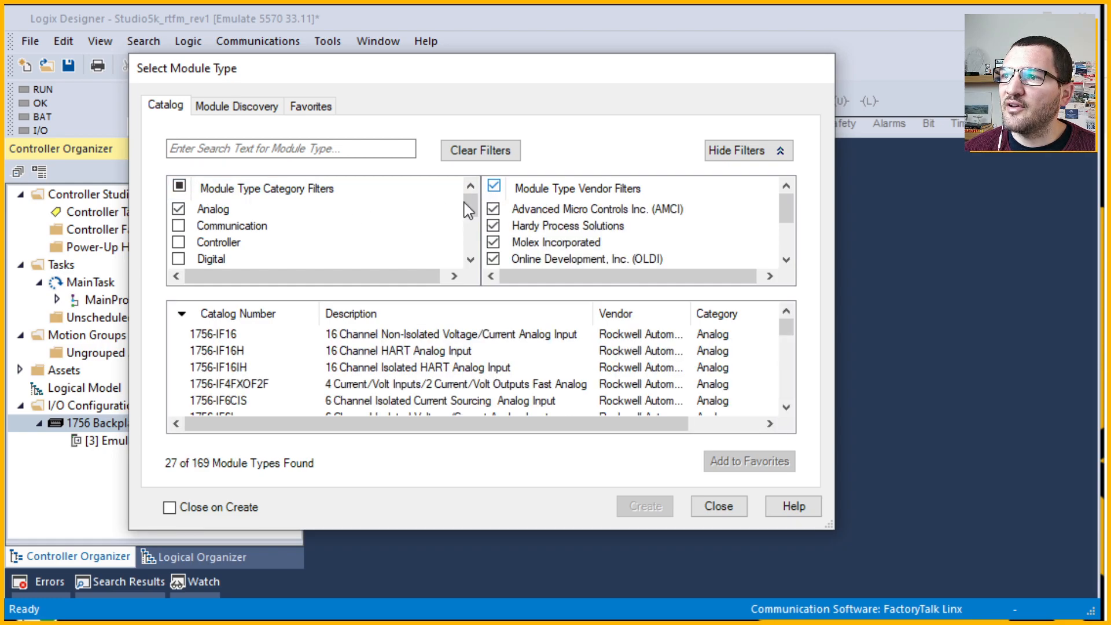
pyautogui.click(179, 186)
pyautogui.click(179, 186)
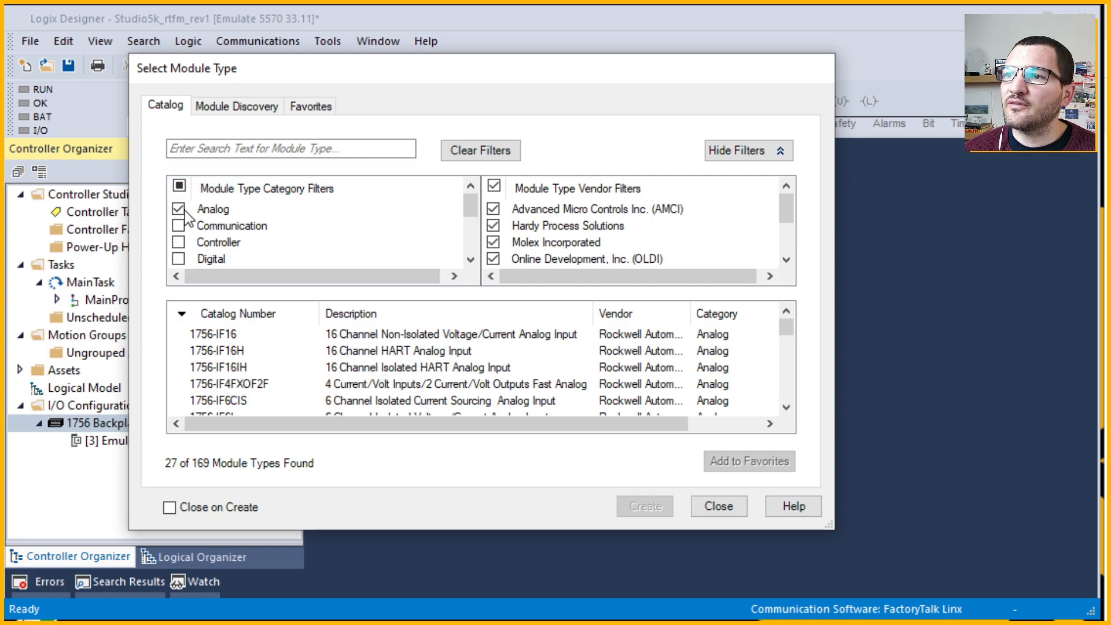
# - Switch the category filter to Communication and examine the 1756-EN2T and 1756-EN3TR Ethernet bridge entries
pyautogui.click(179, 225)
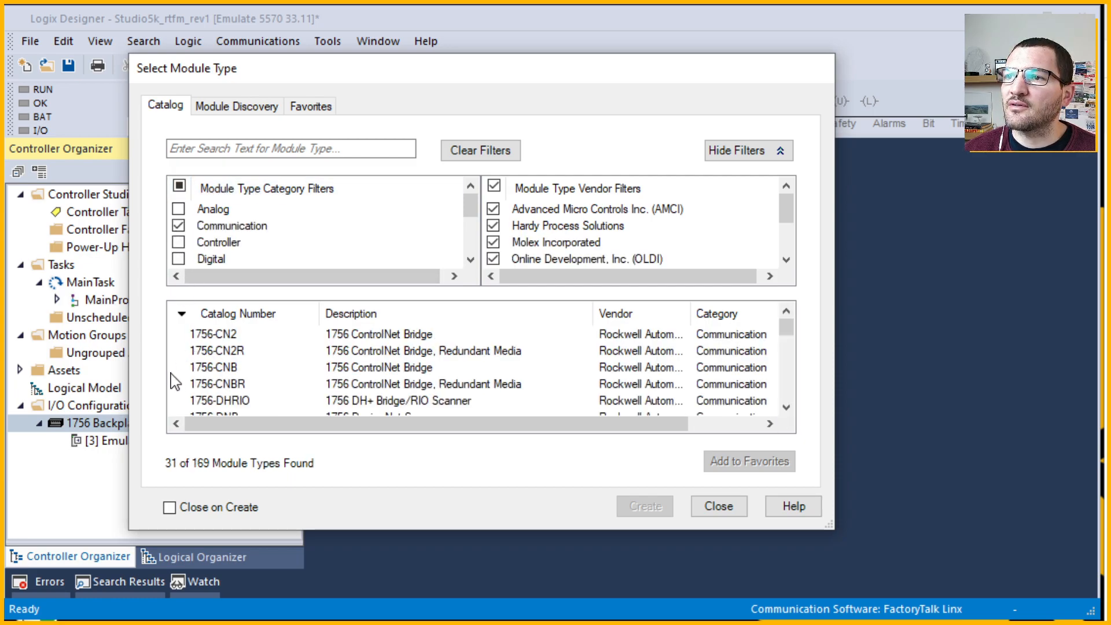
pyautogui.scroll(-5, 376, 376)
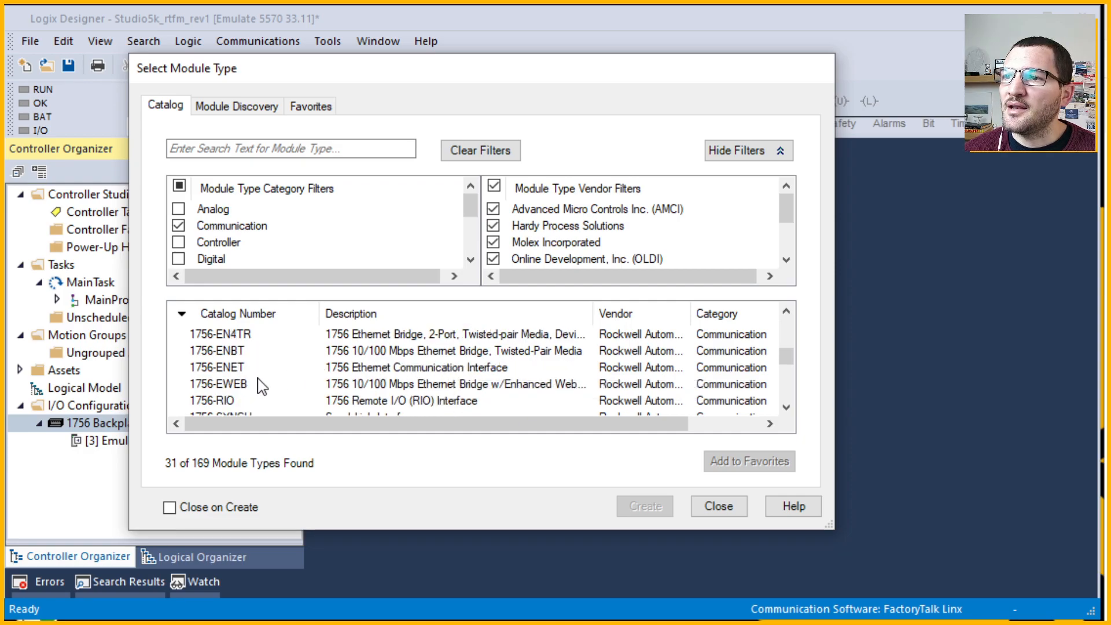
pyautogui.scroll(1, 257, 385)
pyautogui.scroll(1, 257, 385)
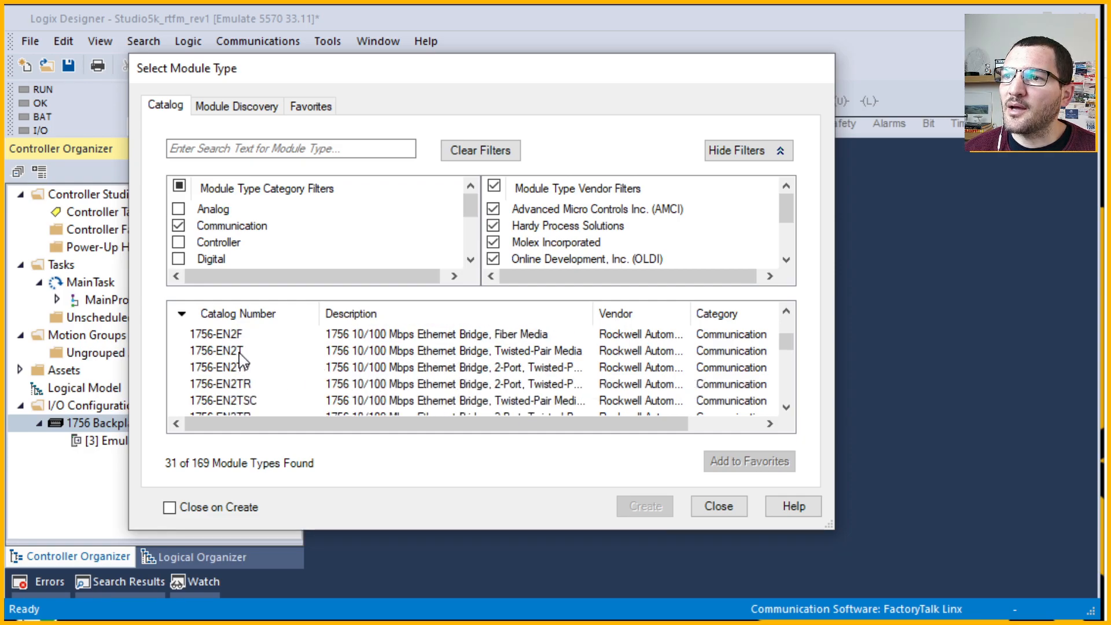
pyautogui.click(242, 351)
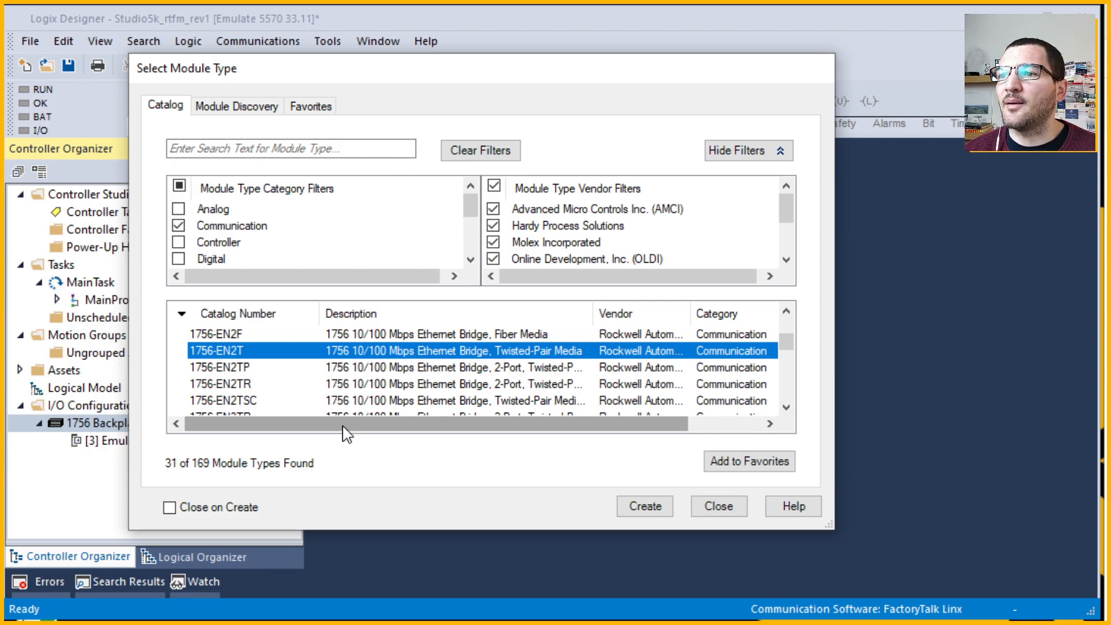
pyautogui.scroll(-1, 281, 398)
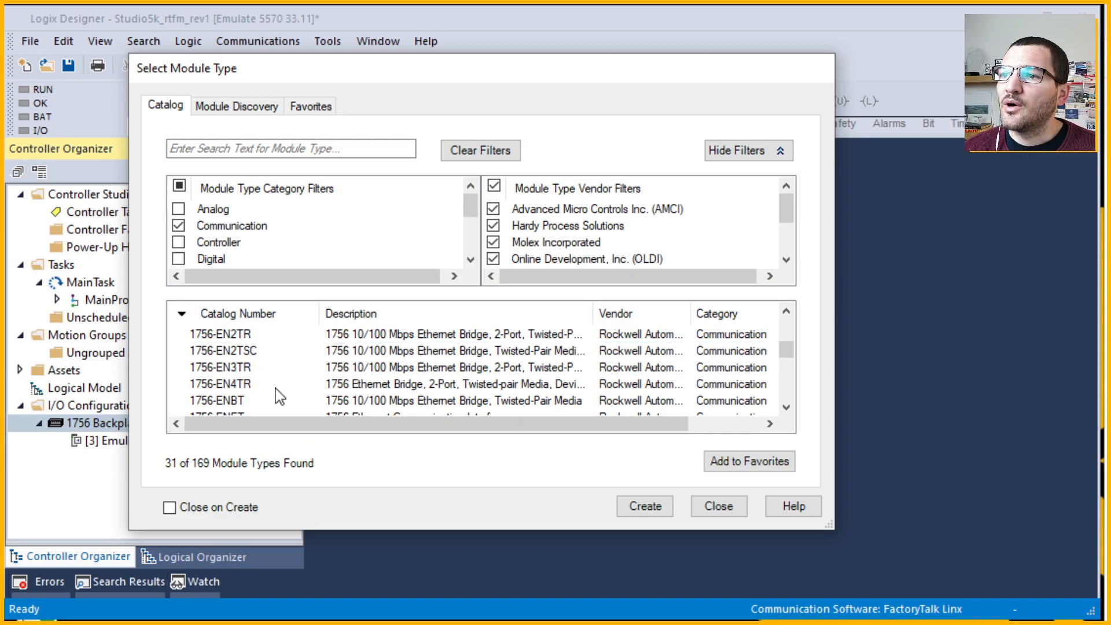
pyautogui.click(263, 370)
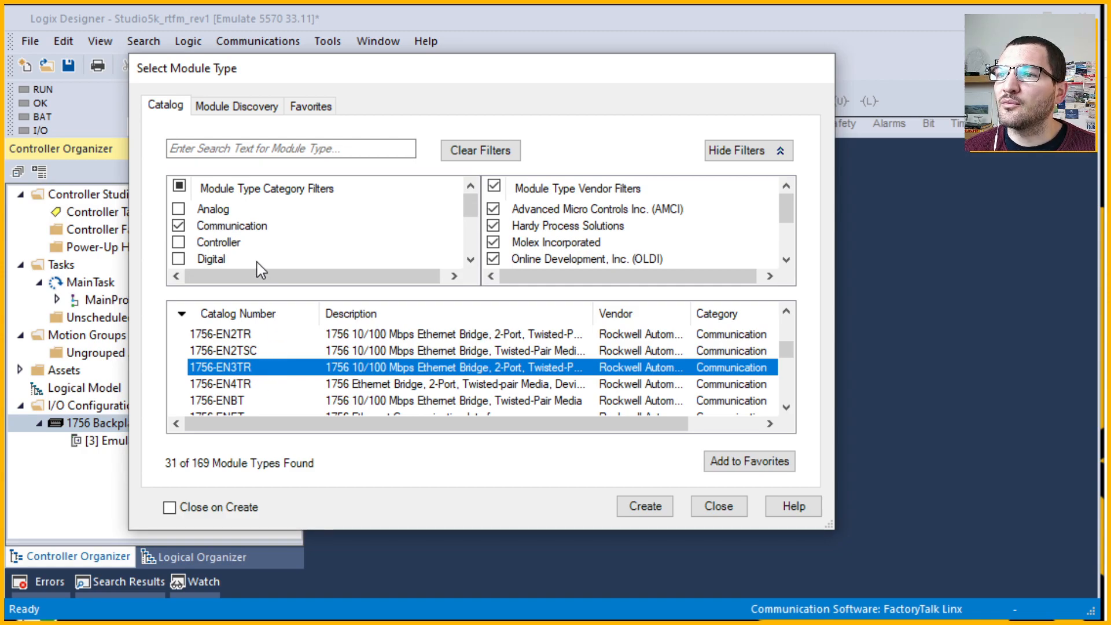
# - Limit the category filter to Digital and select the 1756-OB16I 16-point DC isolated output module
pyautogui.click(182, 226)
pyautogui.click(178, 208)
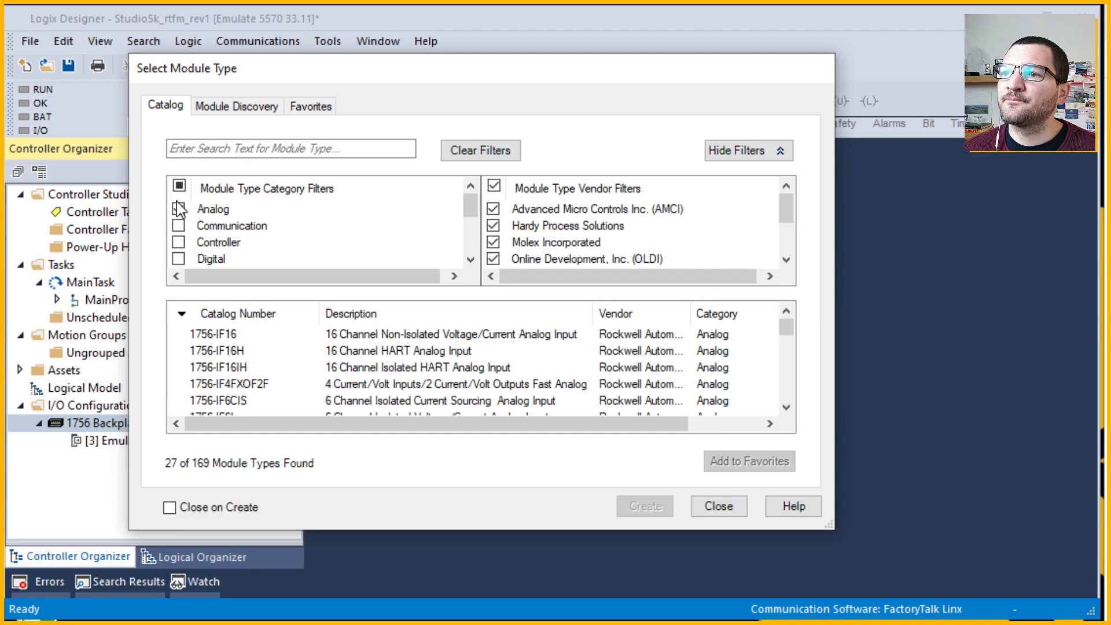
pyautogui.scroll(-1, 188, 222)
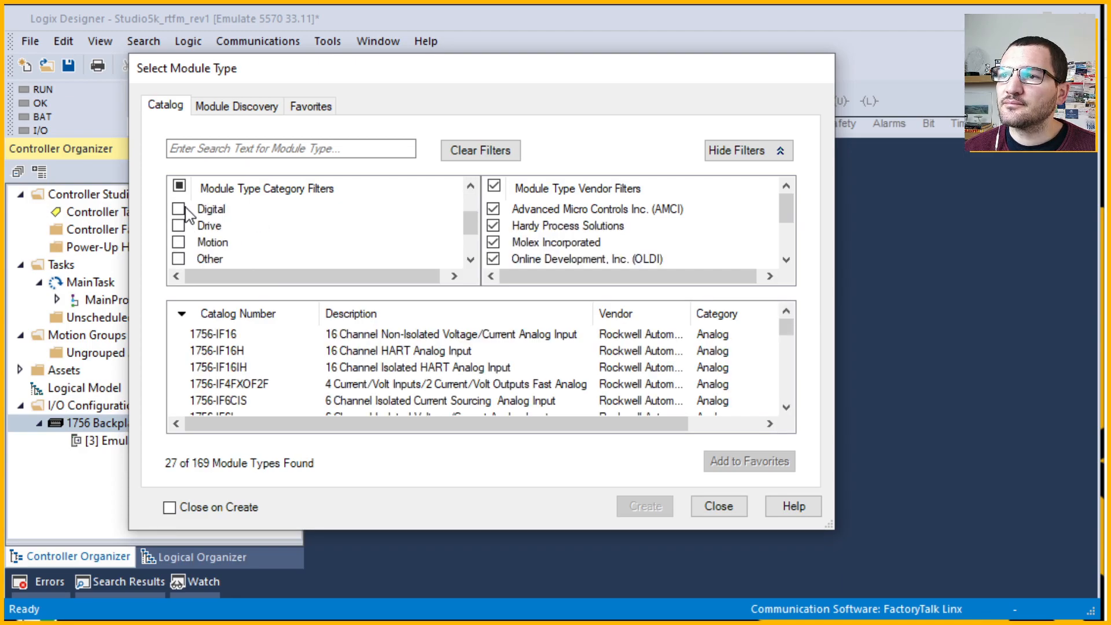
pyautogui.scroll(1, 179, 197)
pyautogui.click(179, 209)
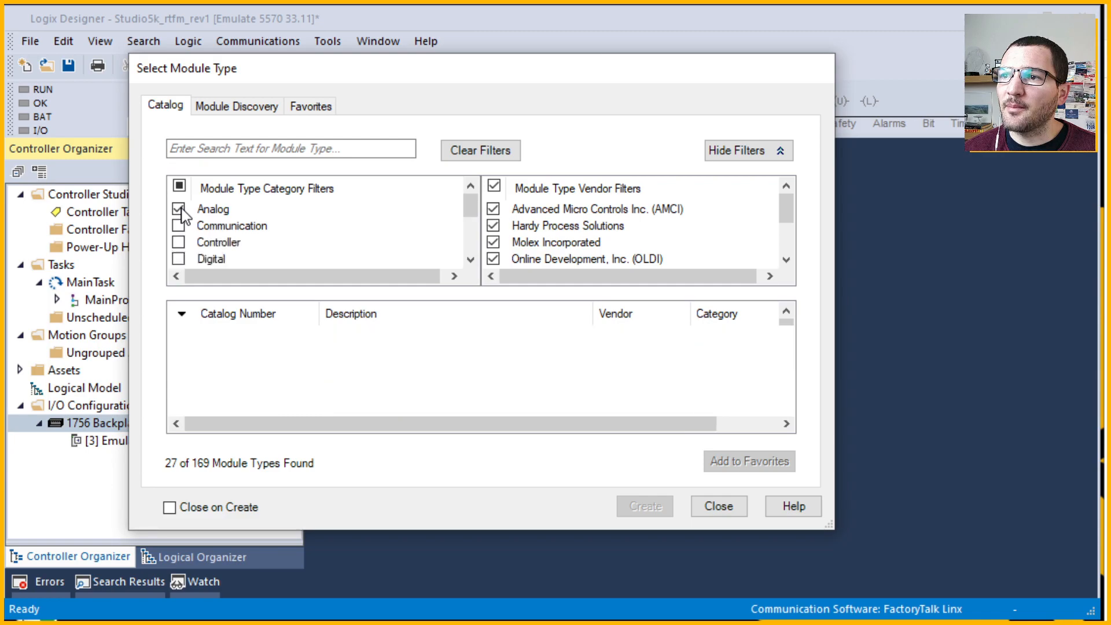
pyautogui.click(179, 258)
pyautogui.scroll(-6, 285, 390)
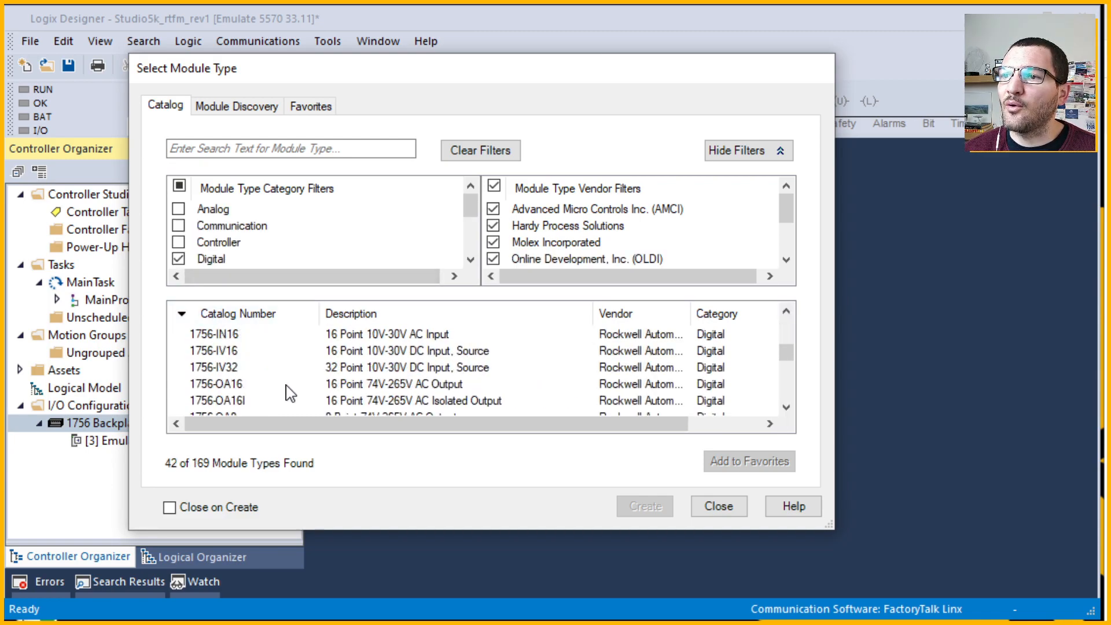
pyautogui.click(258, 401)
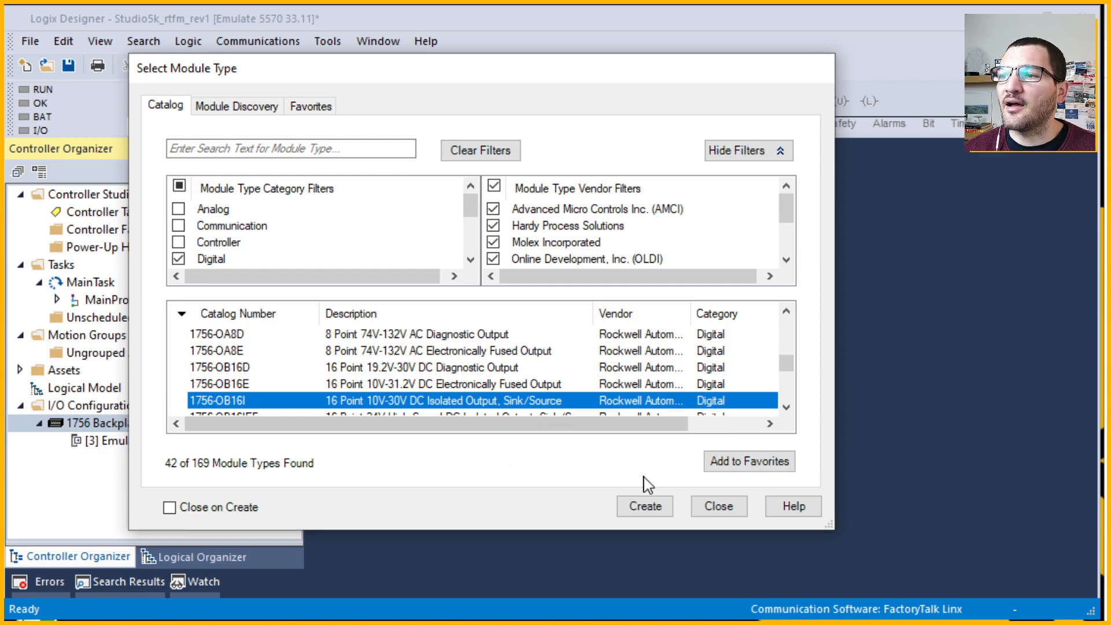
# - Create the selected 1756-OB16I module and name it Dig_Out_1
pyautogui.click(657, 506)
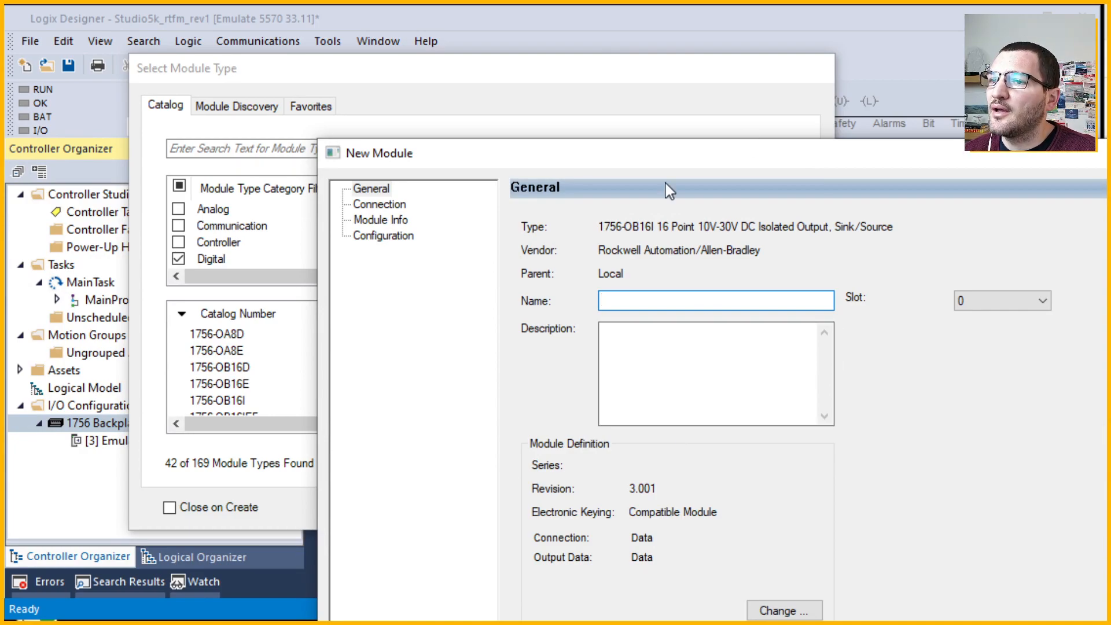
pyautogui.moveTo(502, 160); pyautogui.dragTo(350, 103)
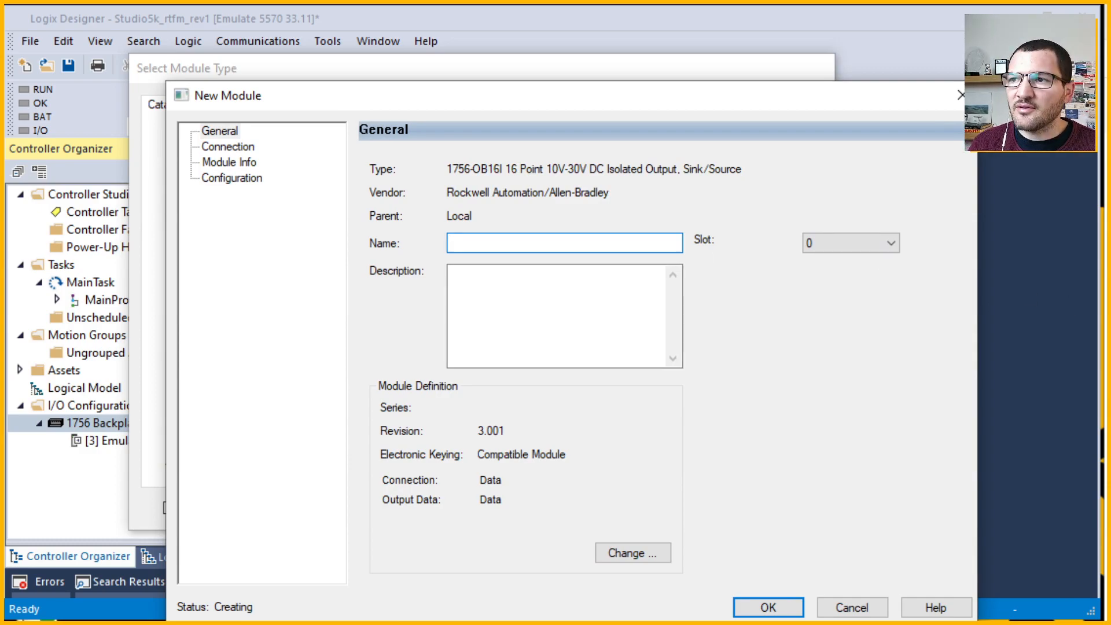
pyautogui.write('Dig_Out_1')
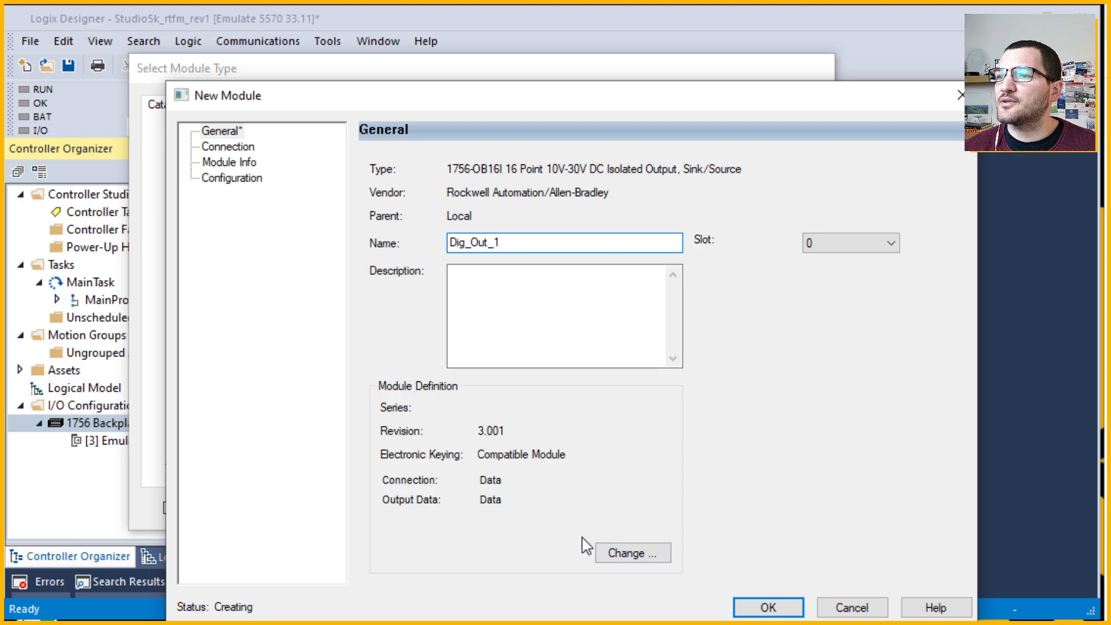
# - Examine the electronic keying options in the Dig_Out_1 module definition and leave the definition without changing it
pyautogui.click(663, 560)
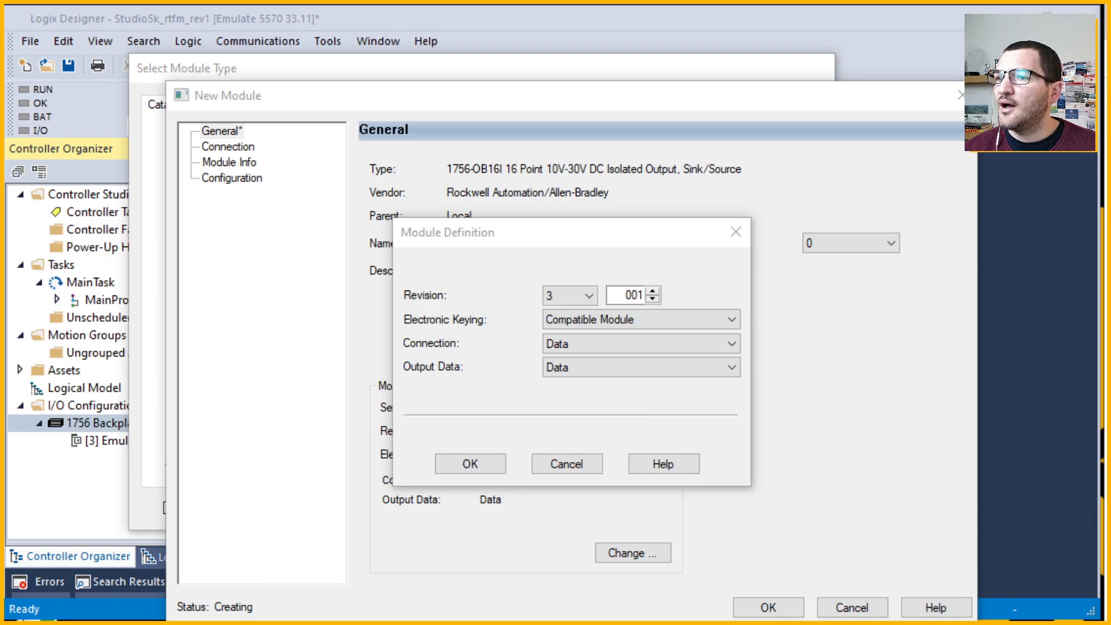
pyautogui.click(672, 321)
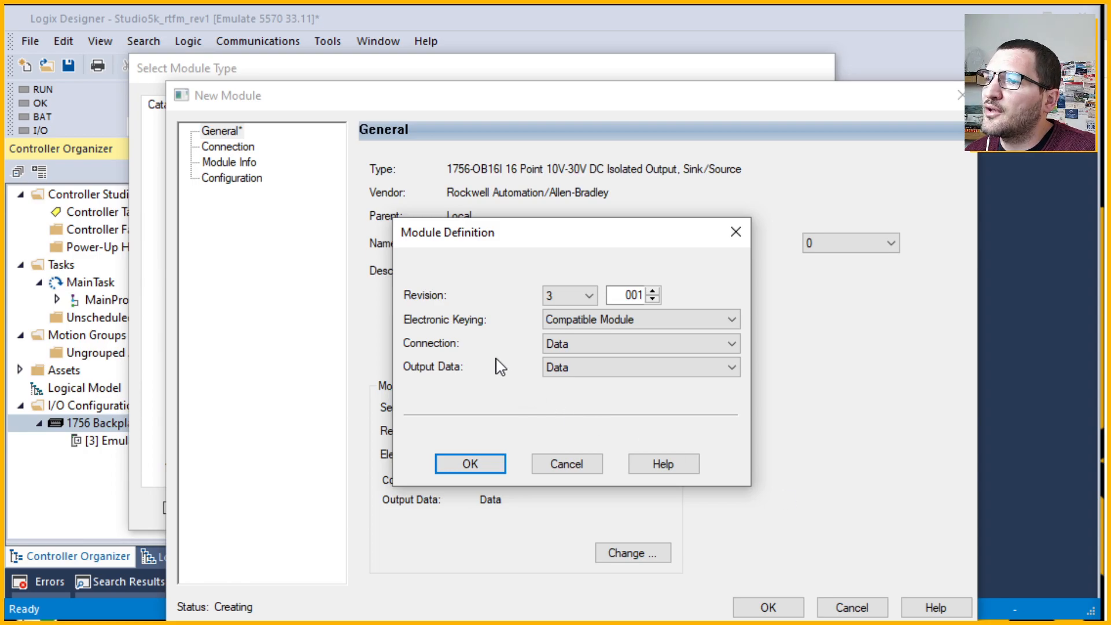
pyautogui.click(651, 327)
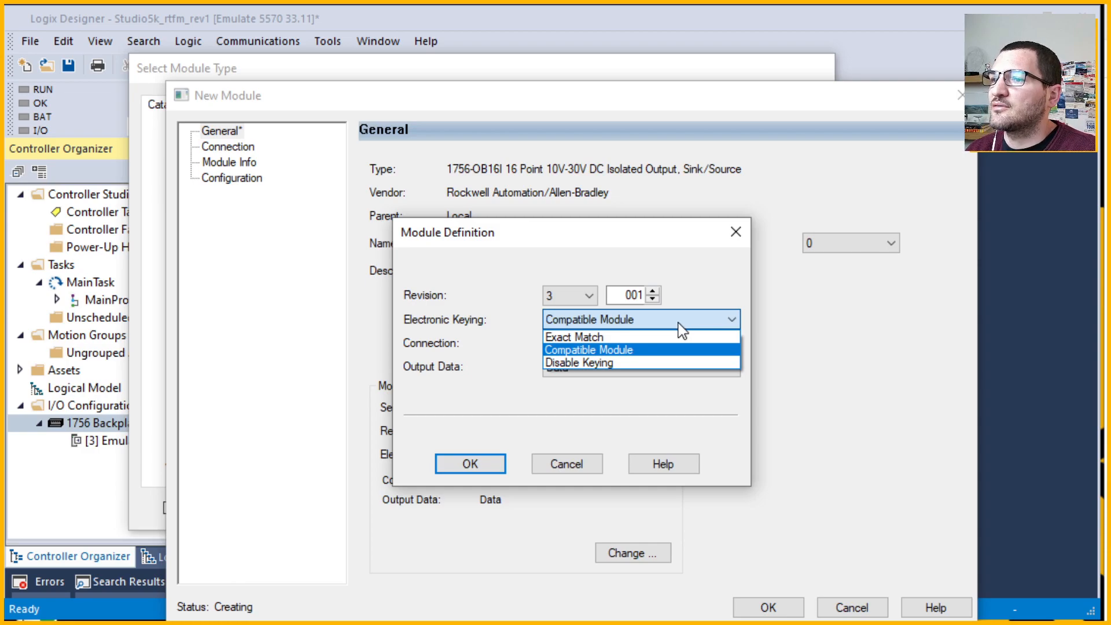
pyautogui.click(504, 303)
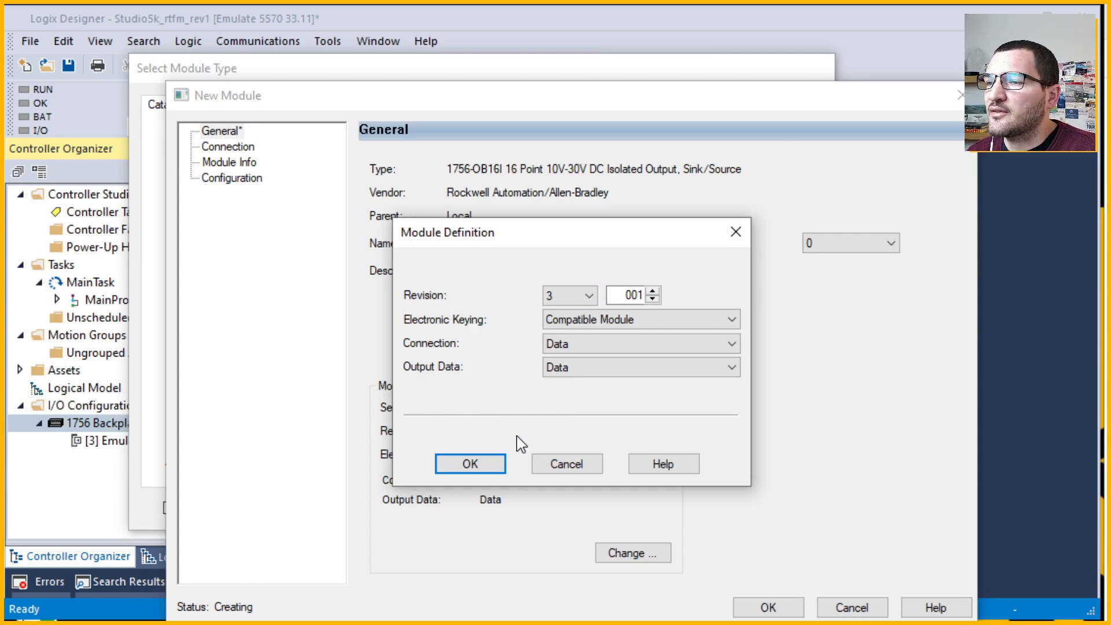
pyautogui.click(566, 465)
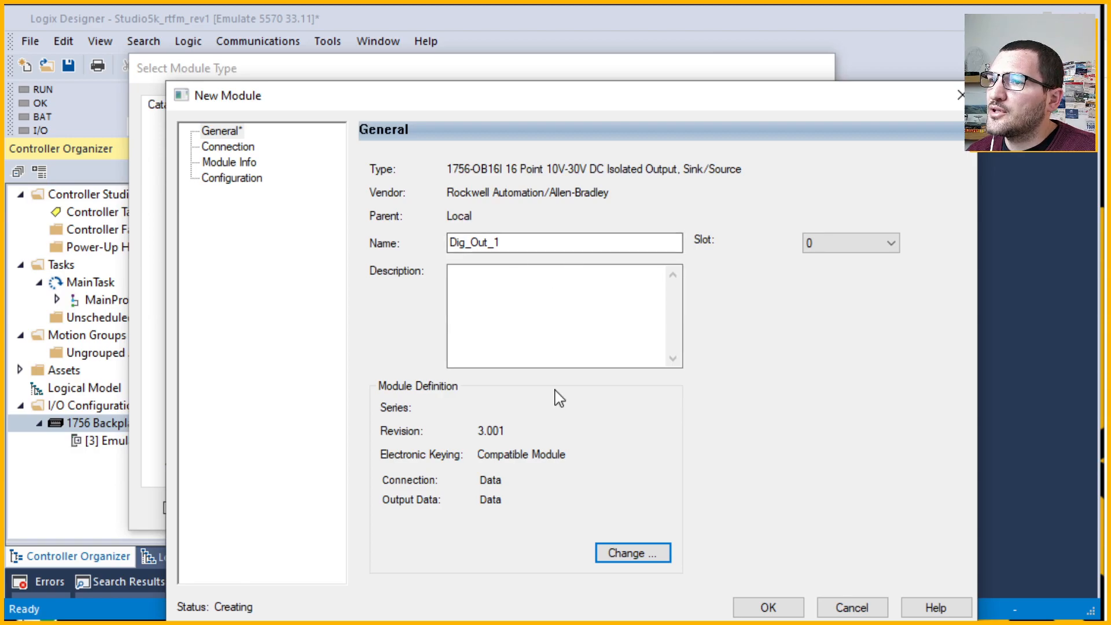
# - Review the new output module's connection, module info and configuration settings, including the fault mode output states for point 00
pyautogui.click(238, 148)
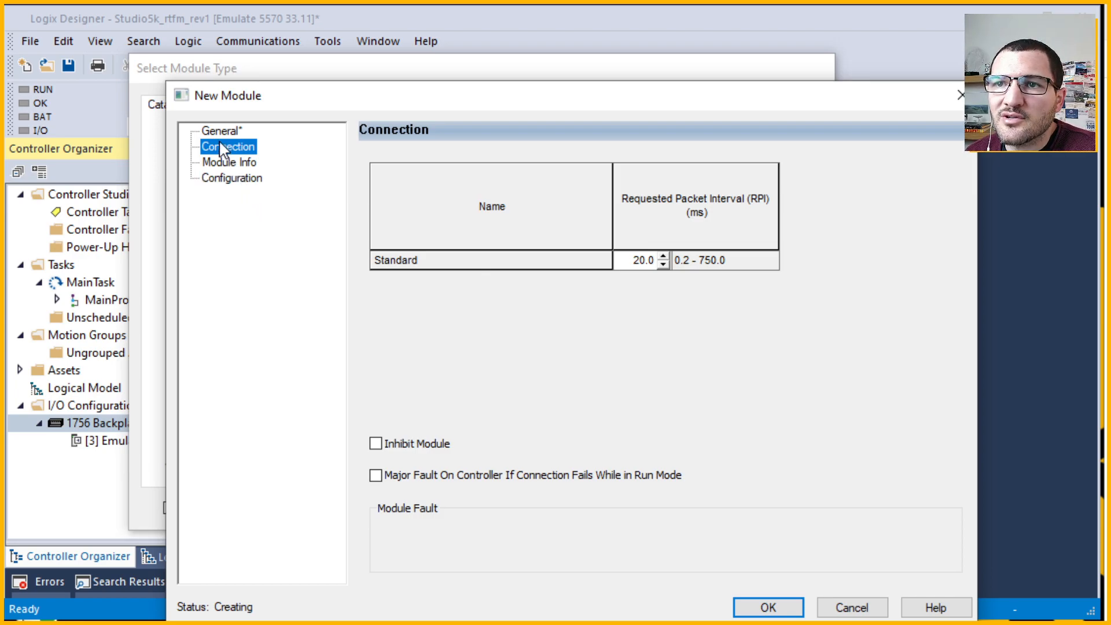
pyautogui.click(229, 163)
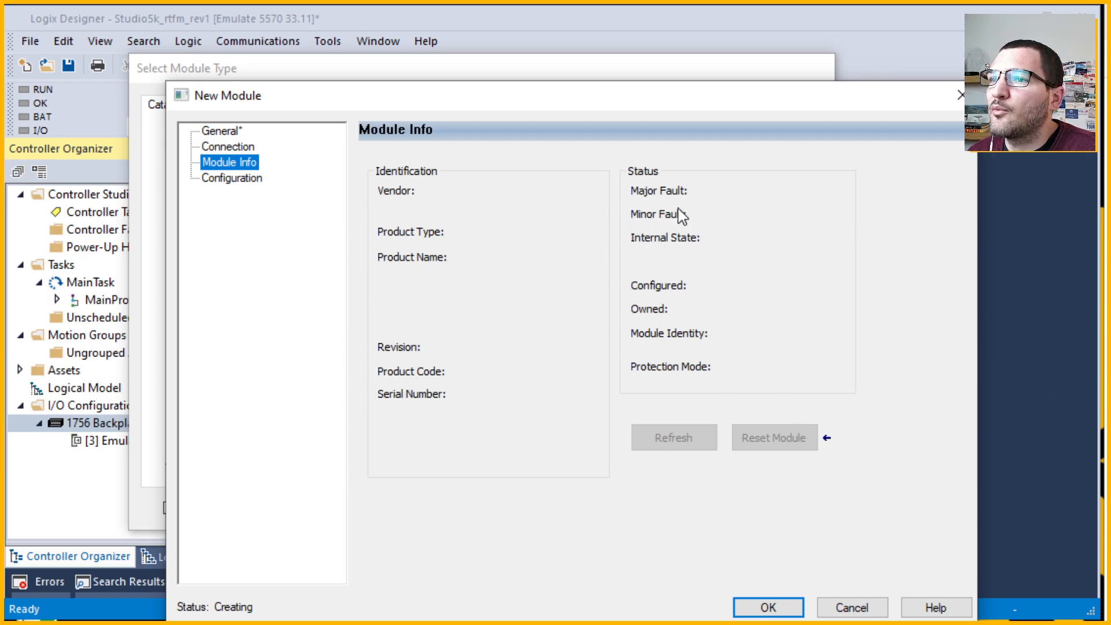
pyautogui.click(225, 179)
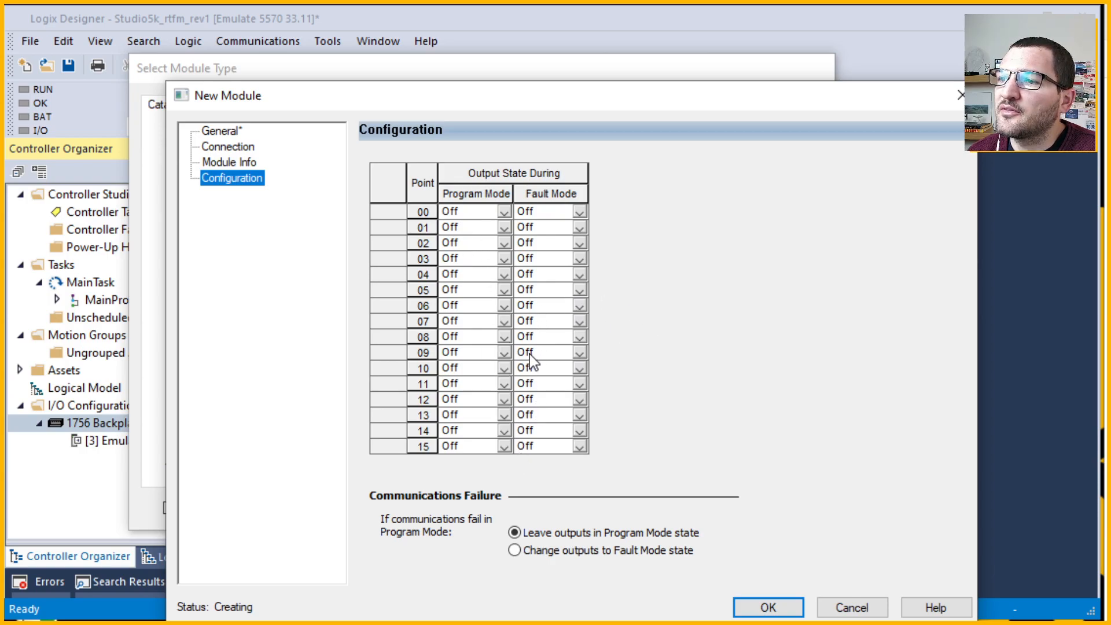
pyautogui.click(574, 211)
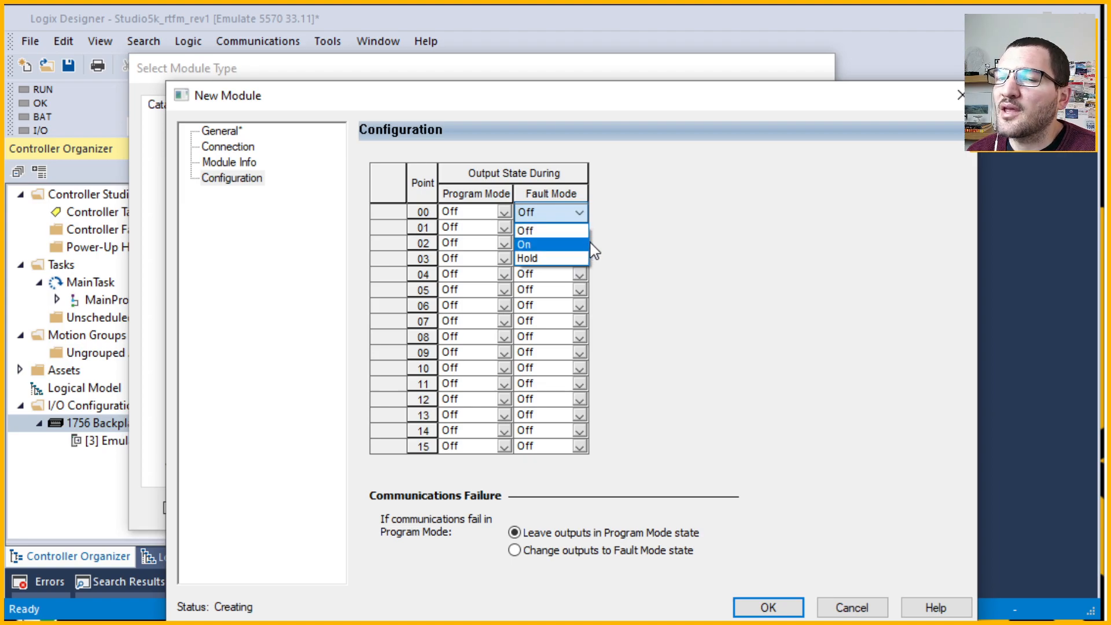
pyautogui.click(638, 243)
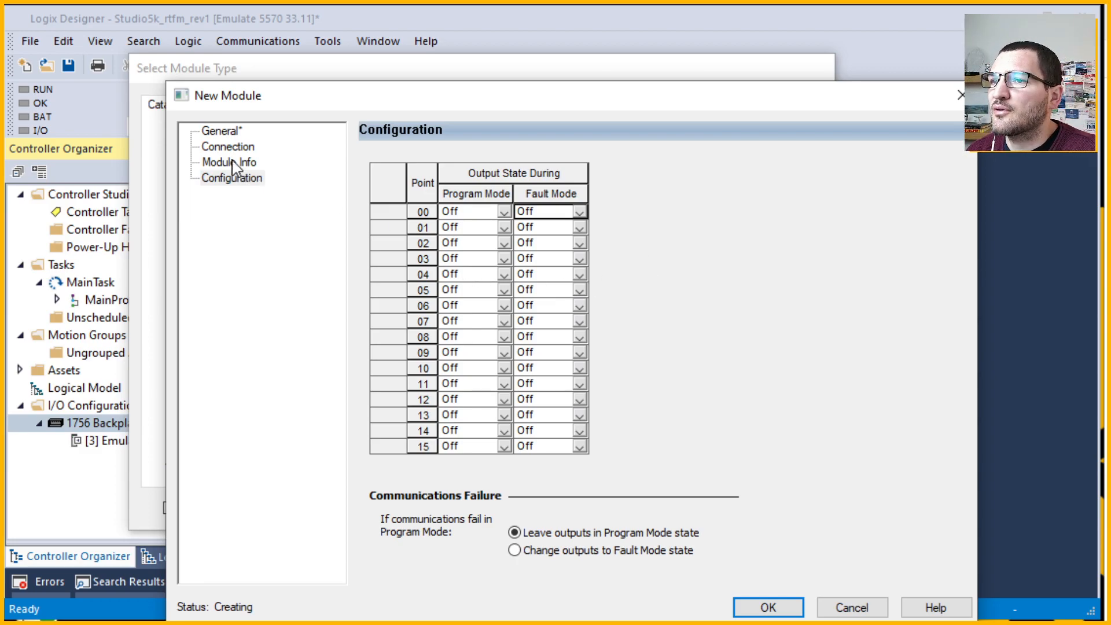
# - Return to the general settings, finish adding Dig_Out_1 to the backplane, and close the module catalog
pyautogui.click(231, 131)
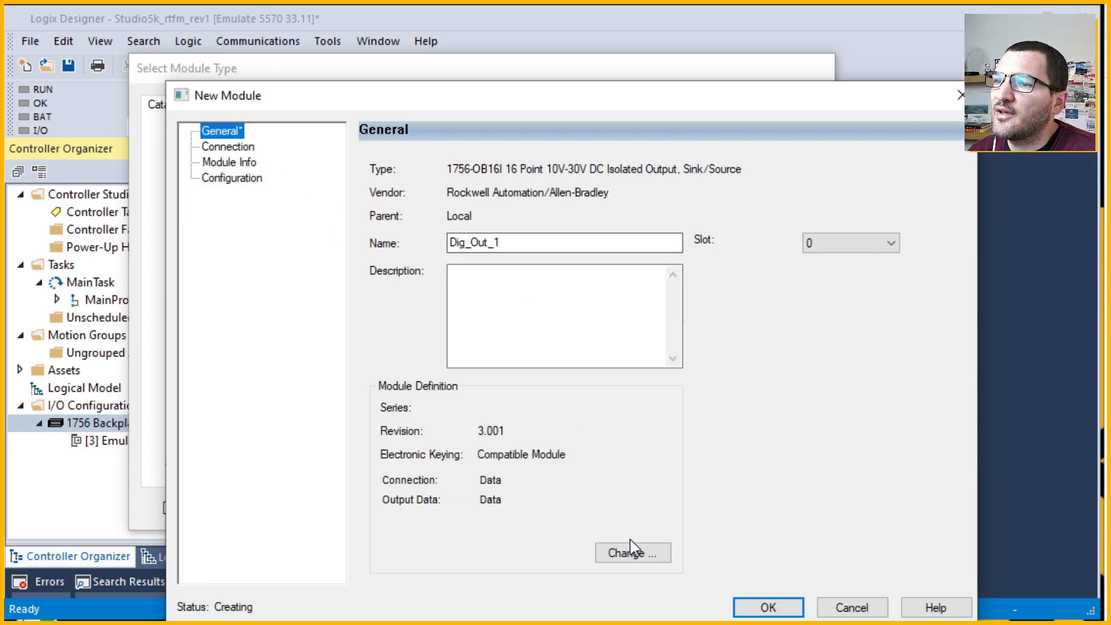
pyautogui.click(779, 602)
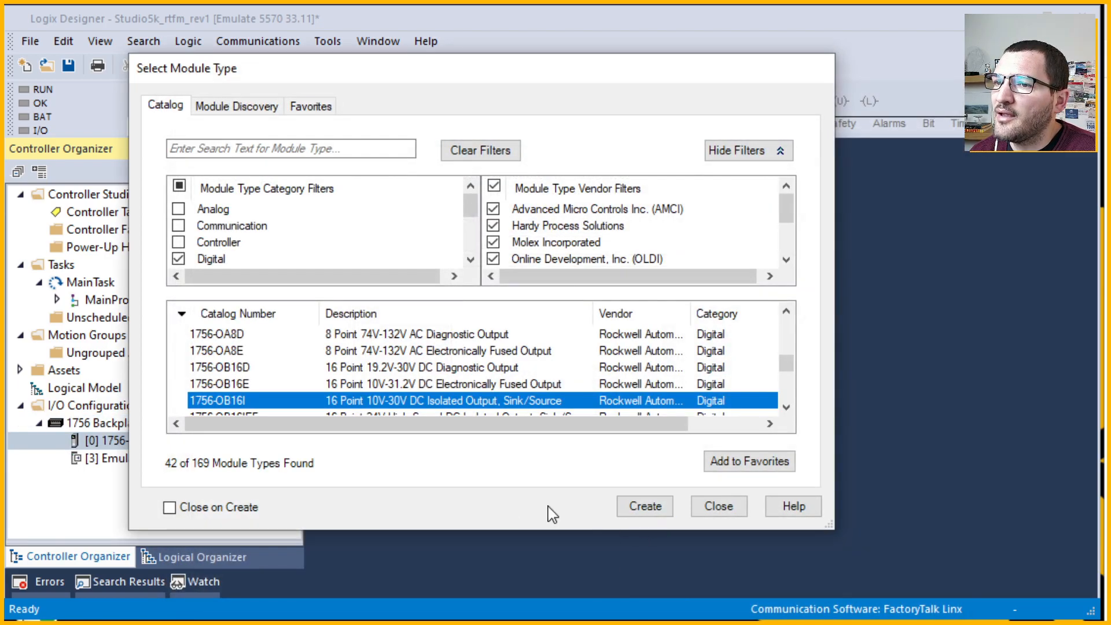
pyautogui.click(718, 506)
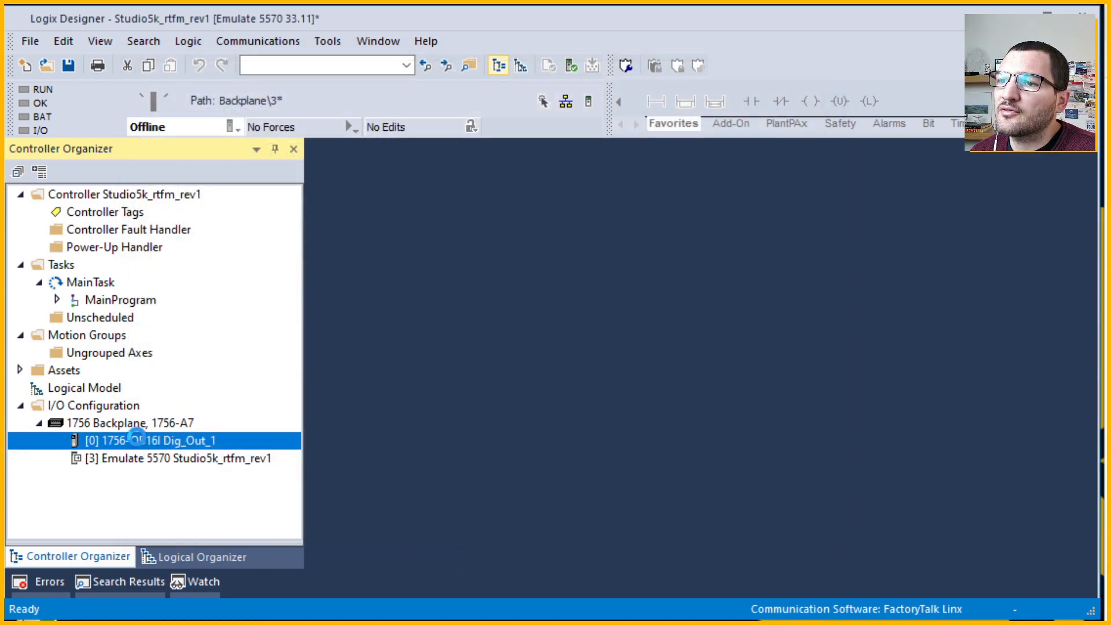
# - Open the Dig_Out_1 module properties, examine the available slot numbers, and close the properties without changing them
pyautogui.doubleClick(168, 440)
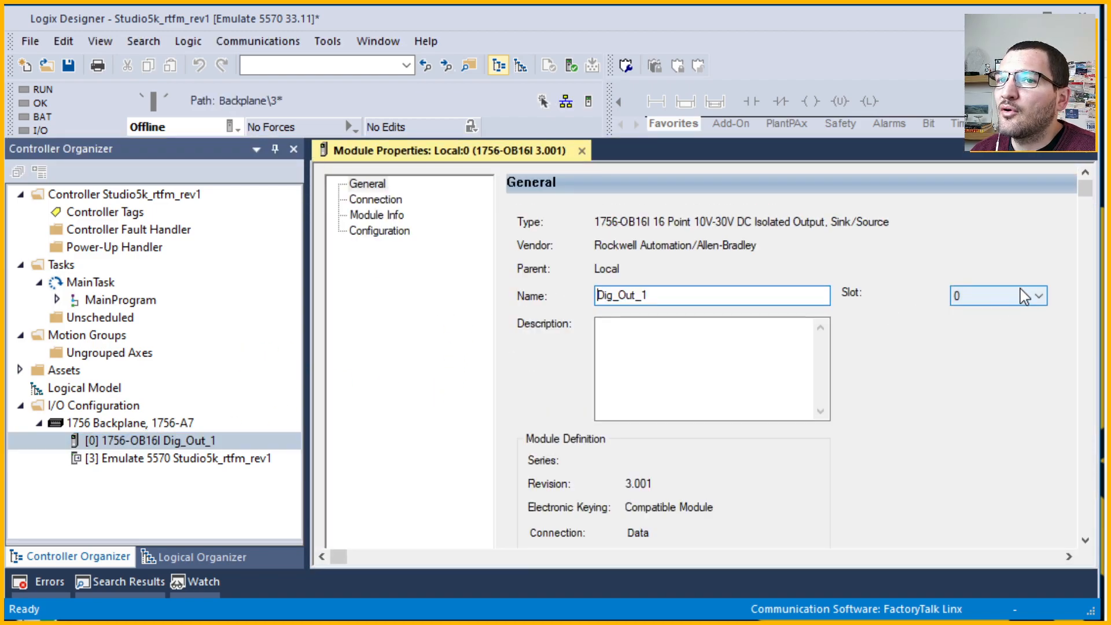
pyautogui.click(1037, 299)
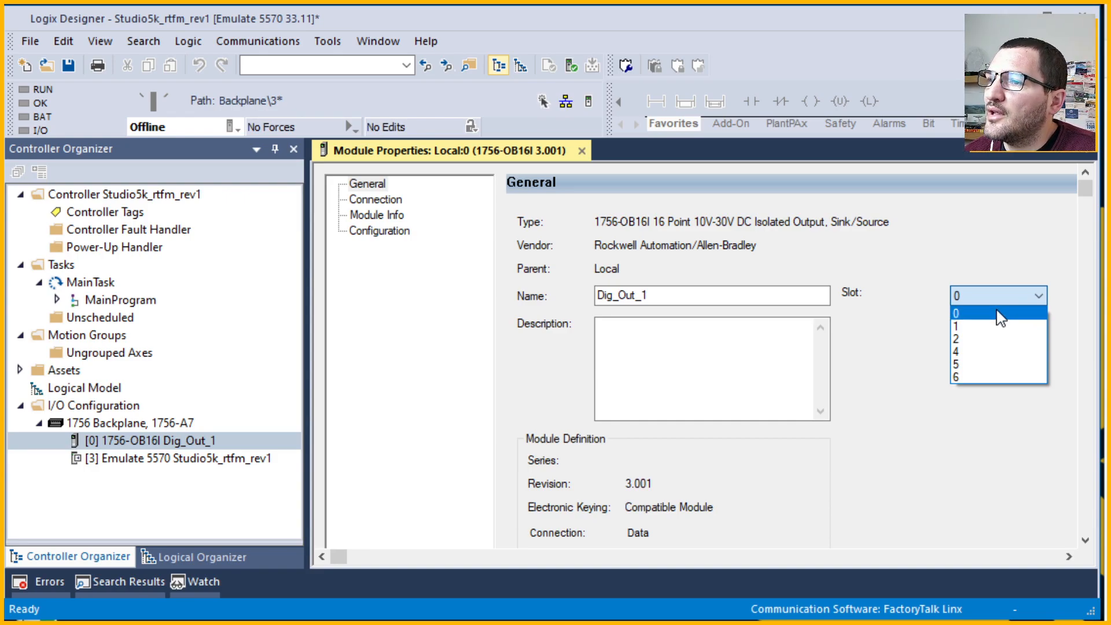
pyautogui.click(884, 338)
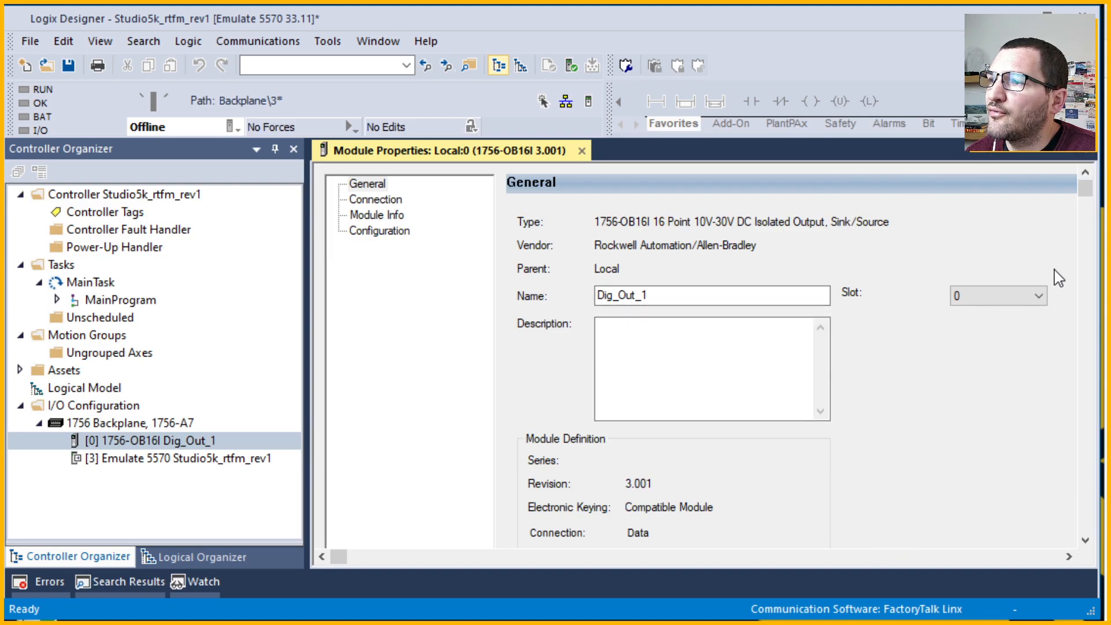
pyautogui.moveTo(1084, 188); pyautogui.dragTo(1091, 381)
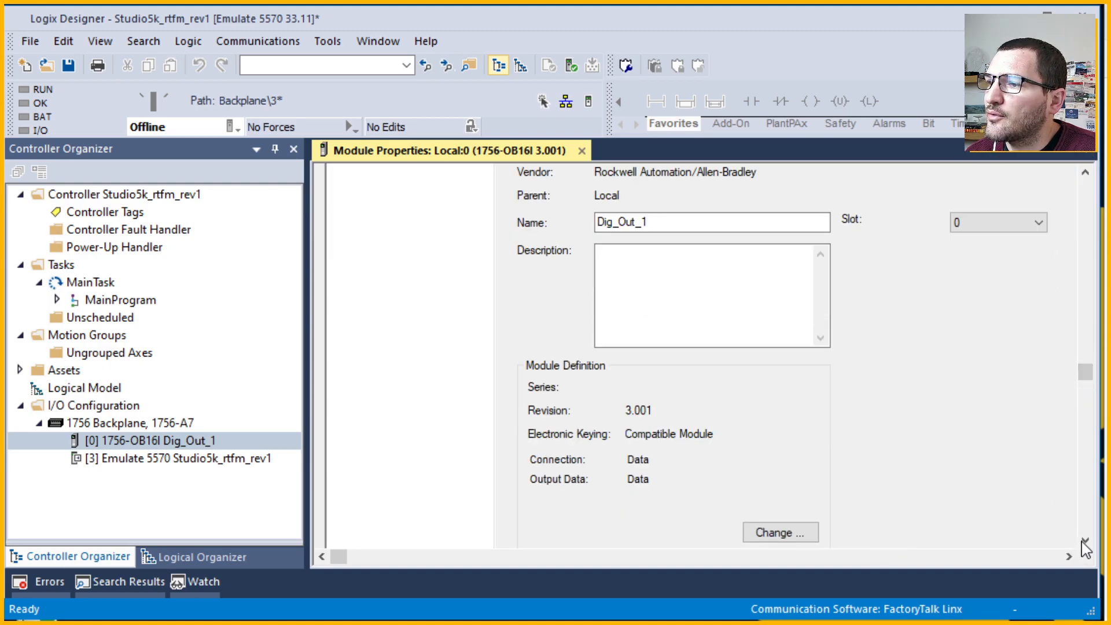
pyautogui.click(1085, 539)
pyautogui.click(828, 523)
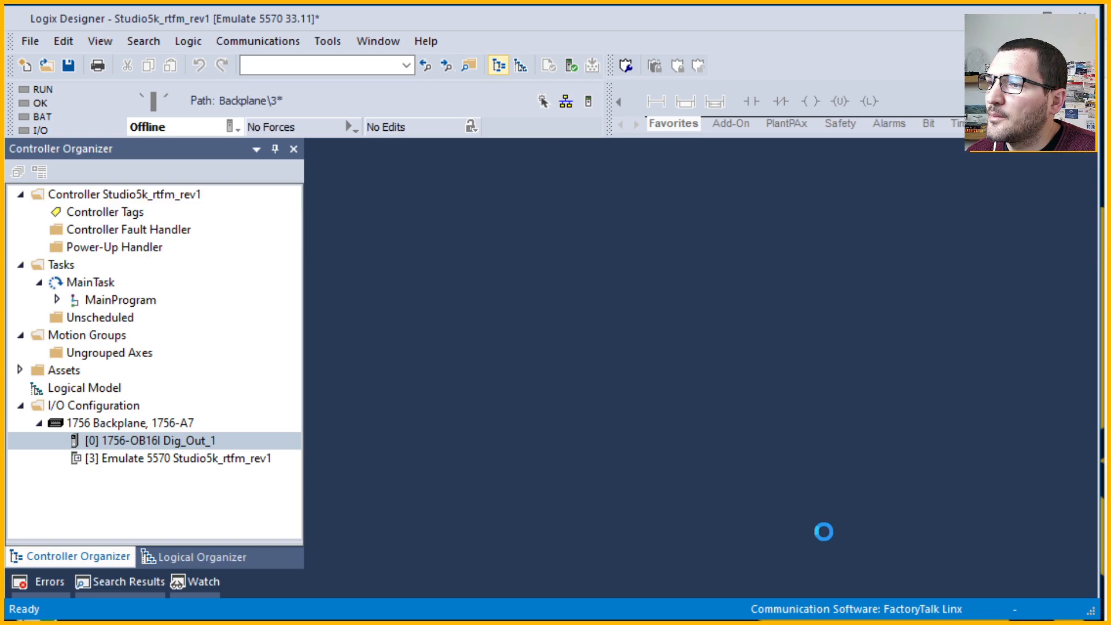
# - Start adding another module to the 1756 backplane and show the favorite module types
pyautogui.click(107, 427)
pyautogui.rightClick(107, 429)
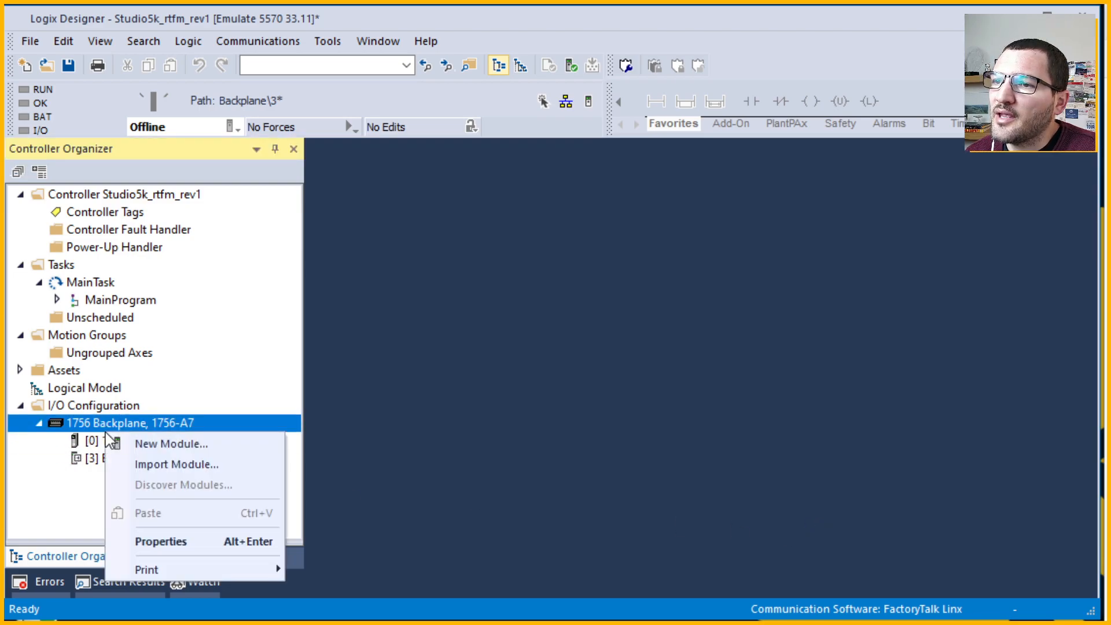
pyautogui.click(158, 446)
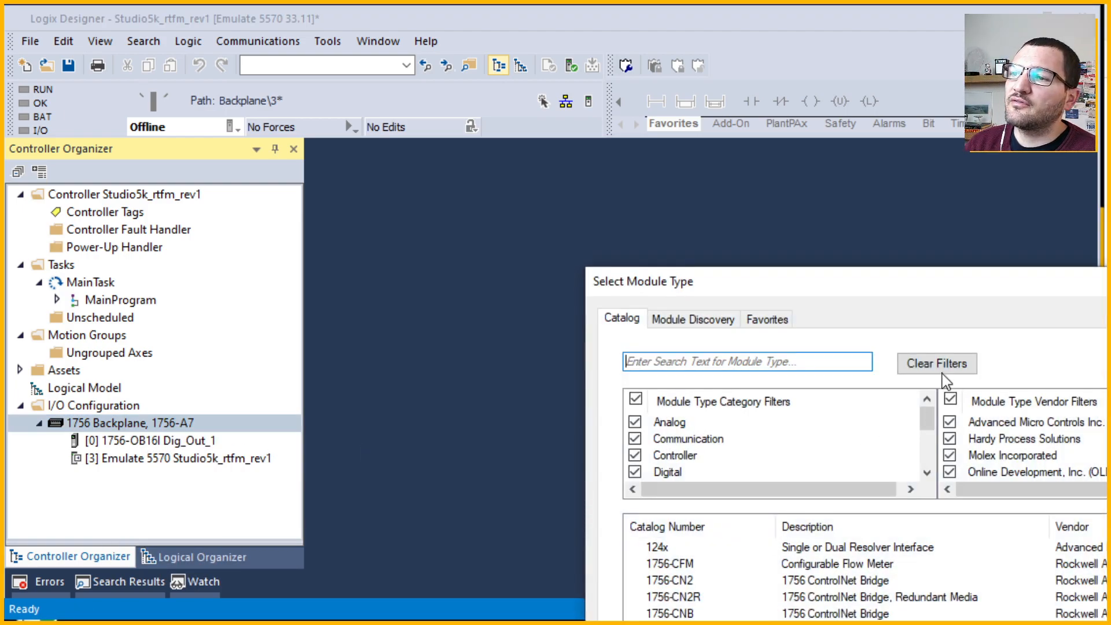
pyautogui.moveTo(933, 296); pyautogui.dragTo(646, 104)
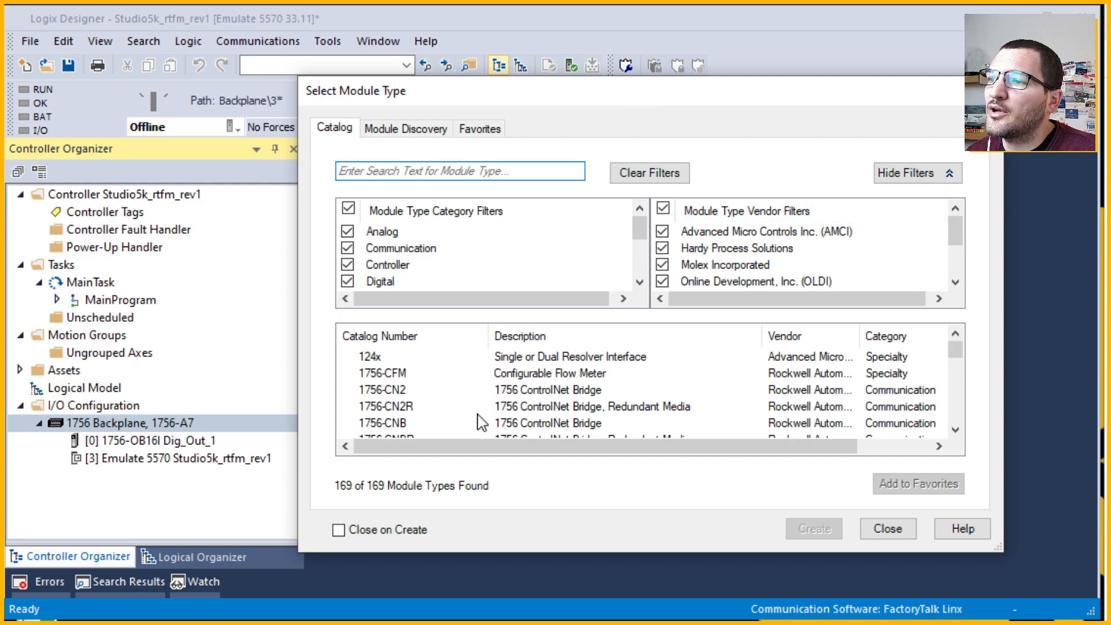
pyautogui.click(421, 391)
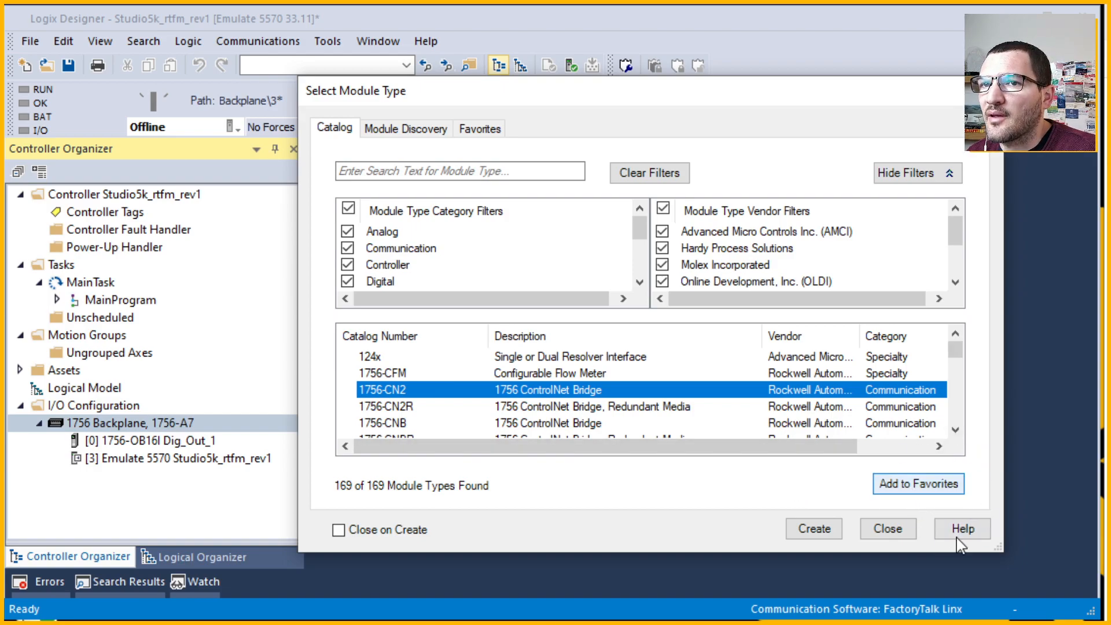
pyautogui.click(477, 129)
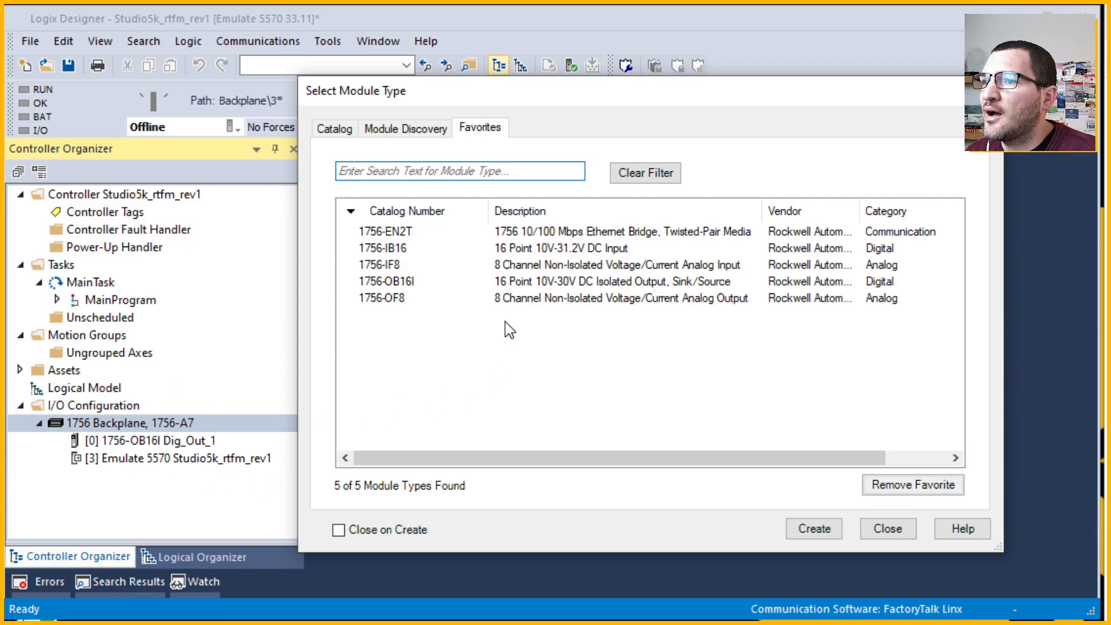
# - Create a 1756-IF8 analog input module from the favorites, name it An_1, and assign it to slot 5
pyautogui.click(424, 266)
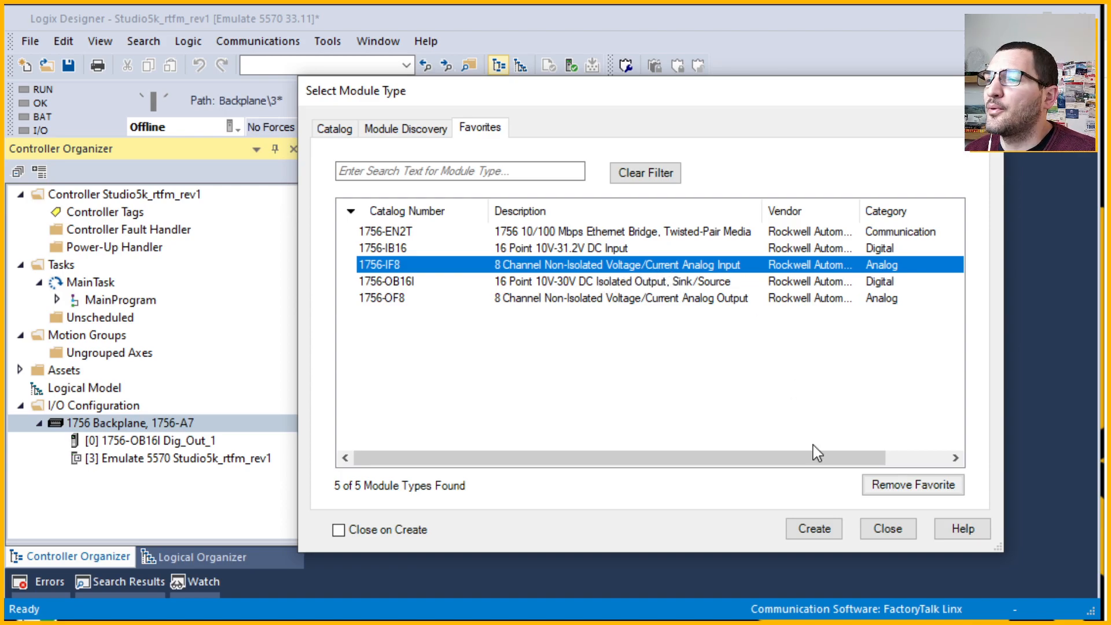
pyautogui.click(813, 528)
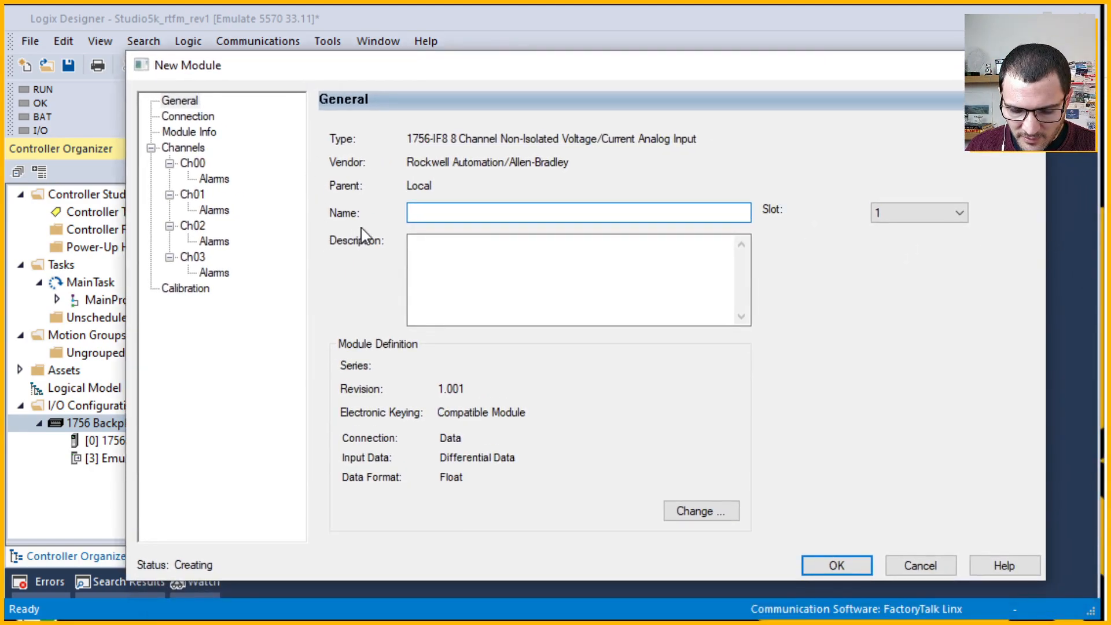
pyautogui.write('a')
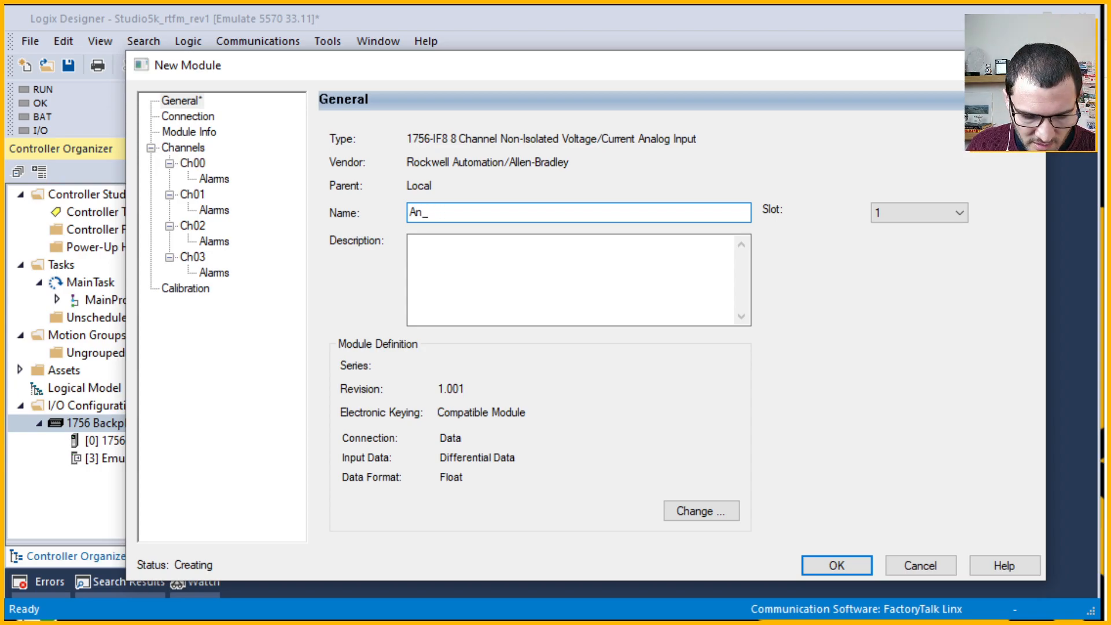
pyautogui.click(963, 219)
pyautogui.click(920, 270)
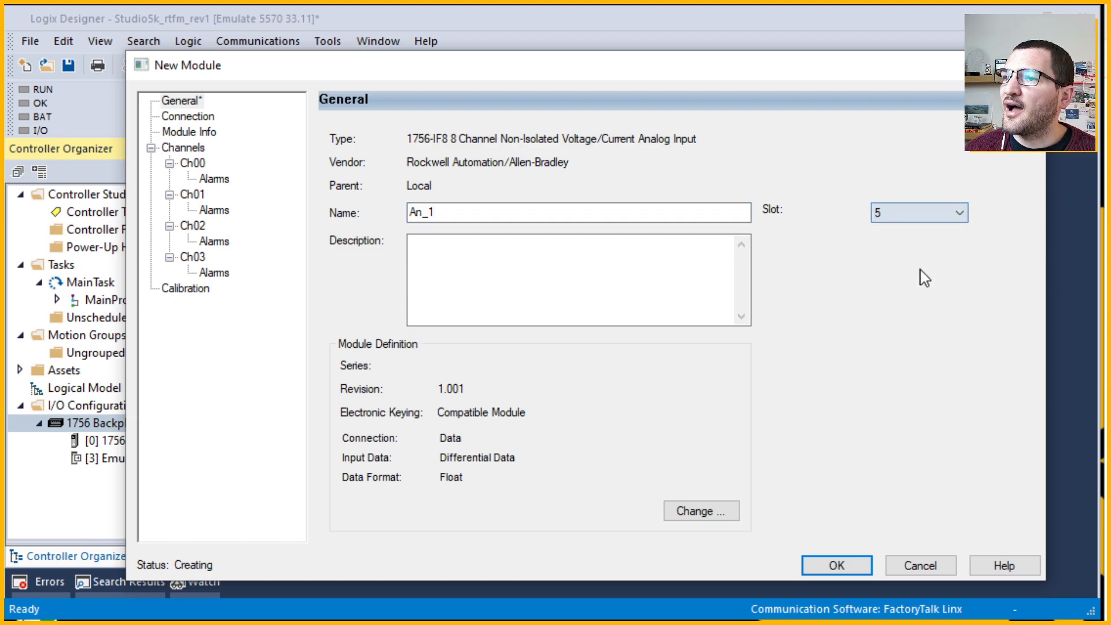
pyautogui.click(538, 240)
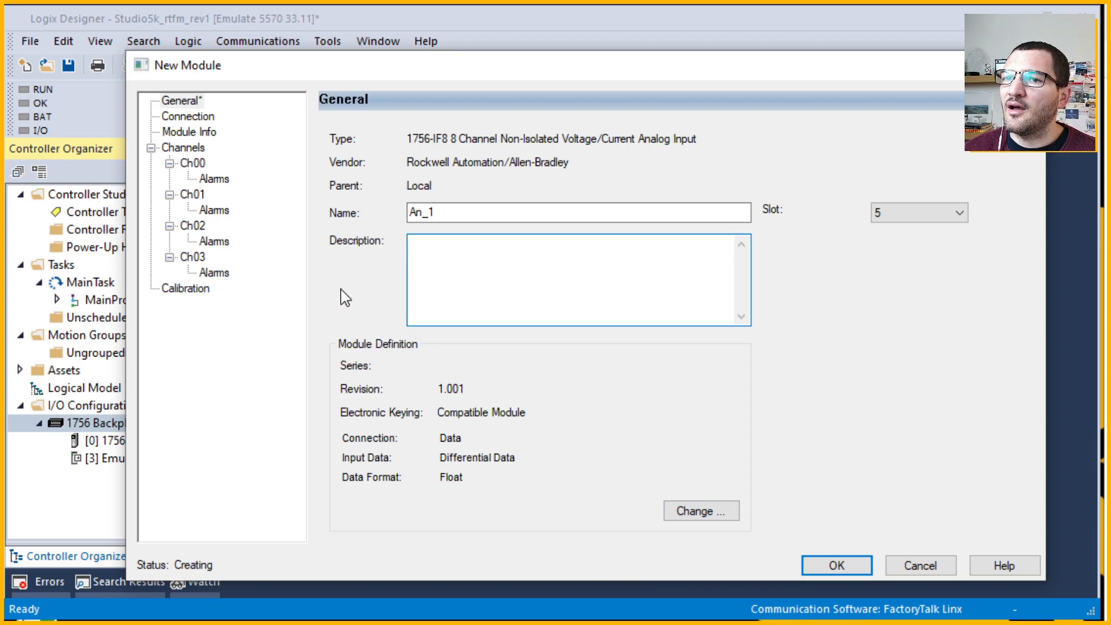
# - Examine the RTS setting and module filter options shared by the analog input module's channels
pyautogui.click(183, 148)
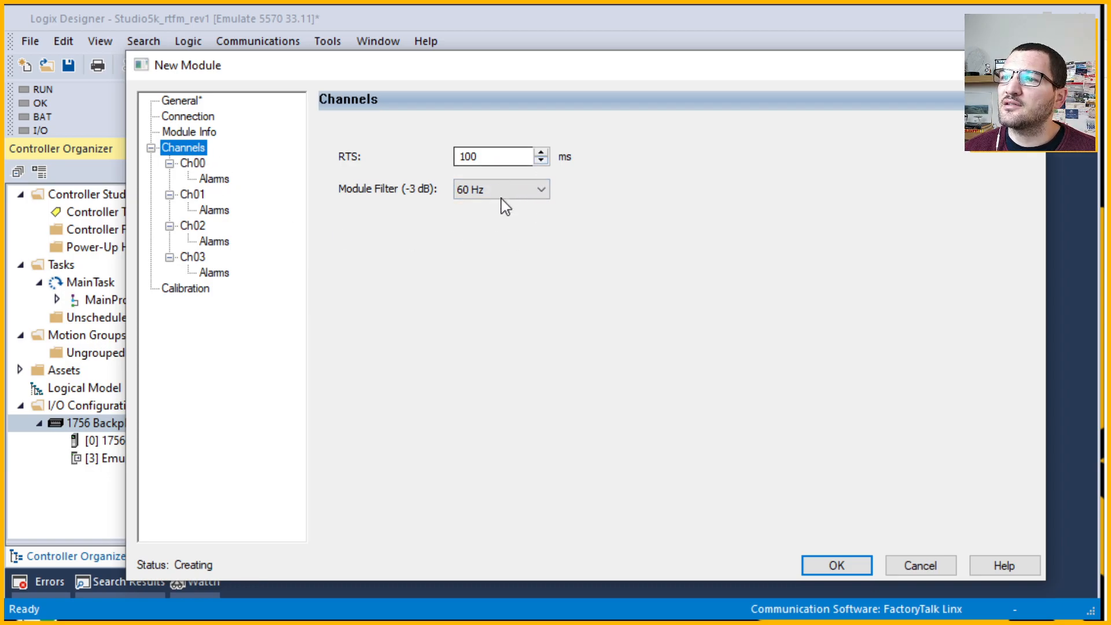
pyautogui.click(541, 192)
pyautogui.click(584, 205)
# - Examine the input type, input range and scaling settings of channel Ch00, along with its alarm settings
pyautogui.click(203, 168)
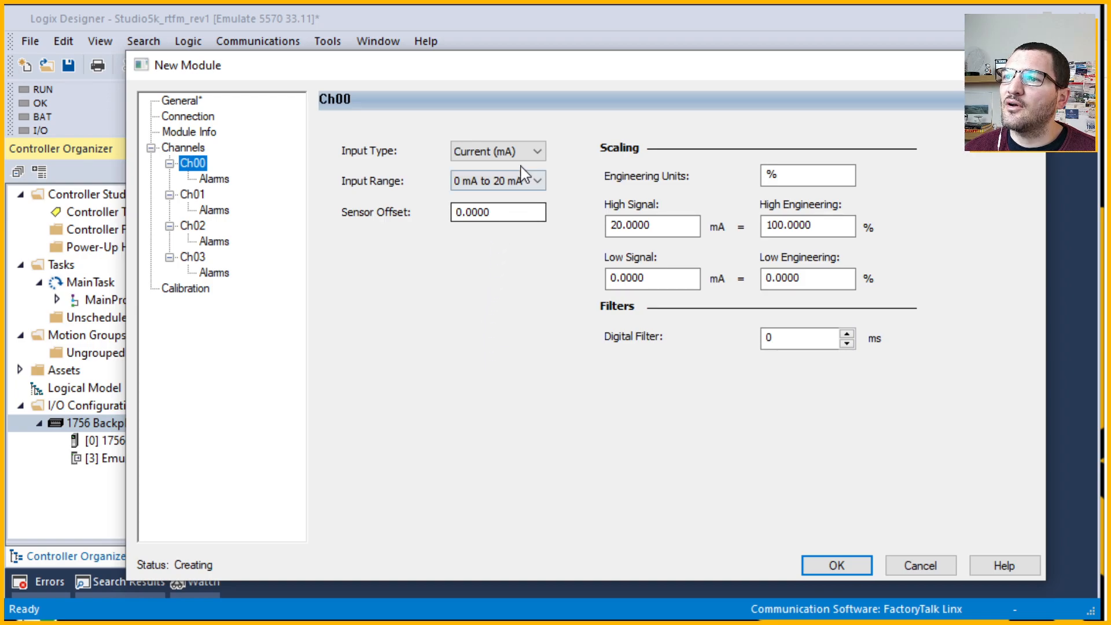
pyautogui.click(532, 153)
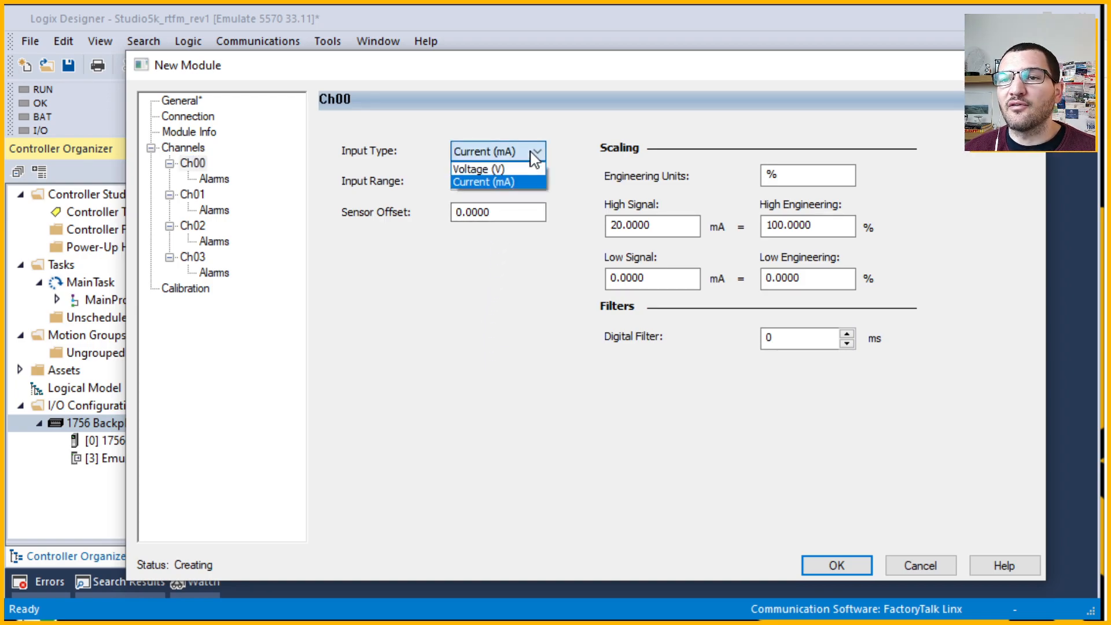
pyautogui.click(553, 463)
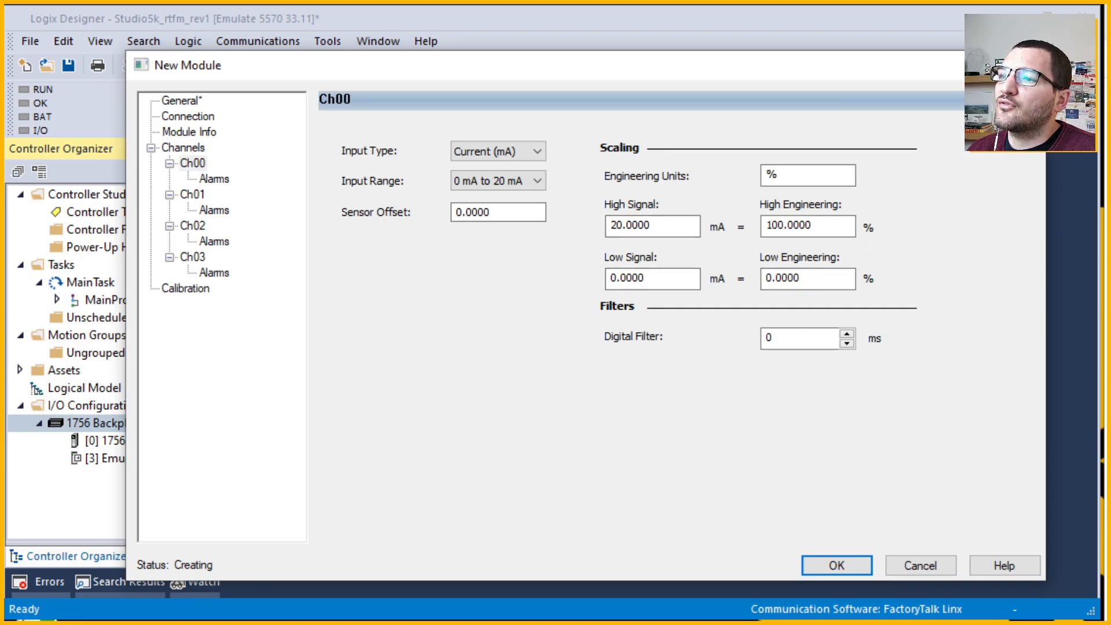
pyautogui.click(537, 181)
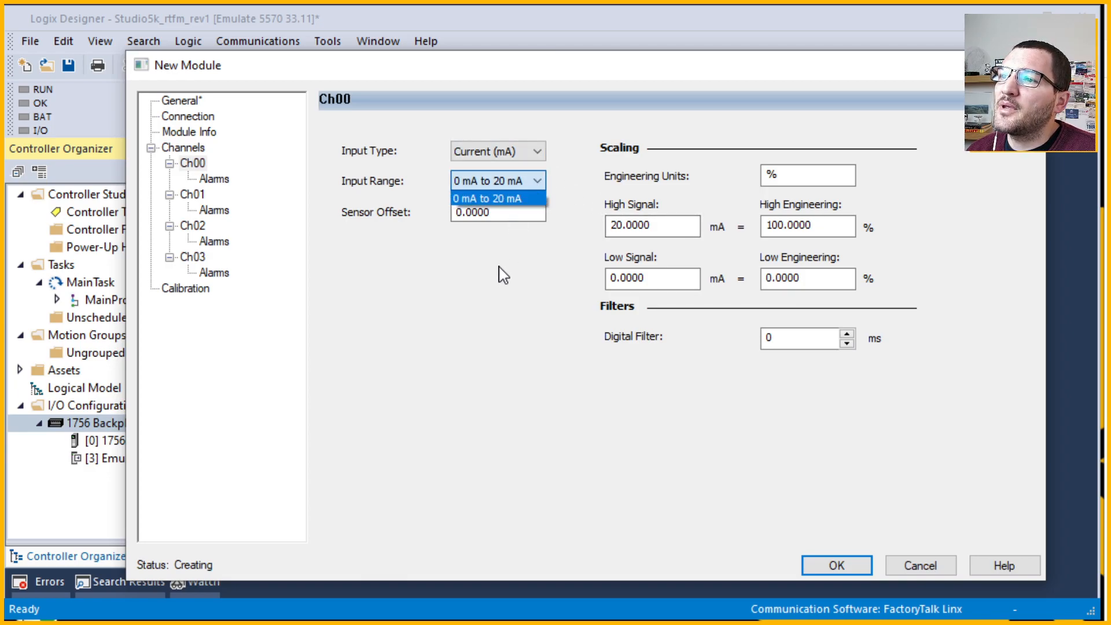
pyautogui.click(510, 247)
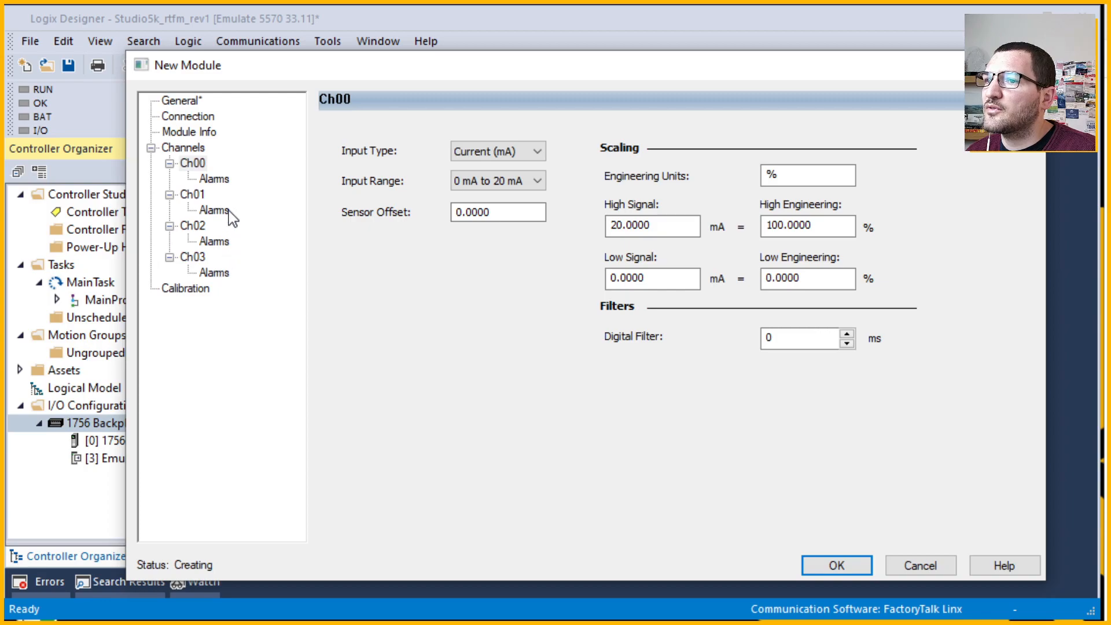
pyautogui.click(214, 179)
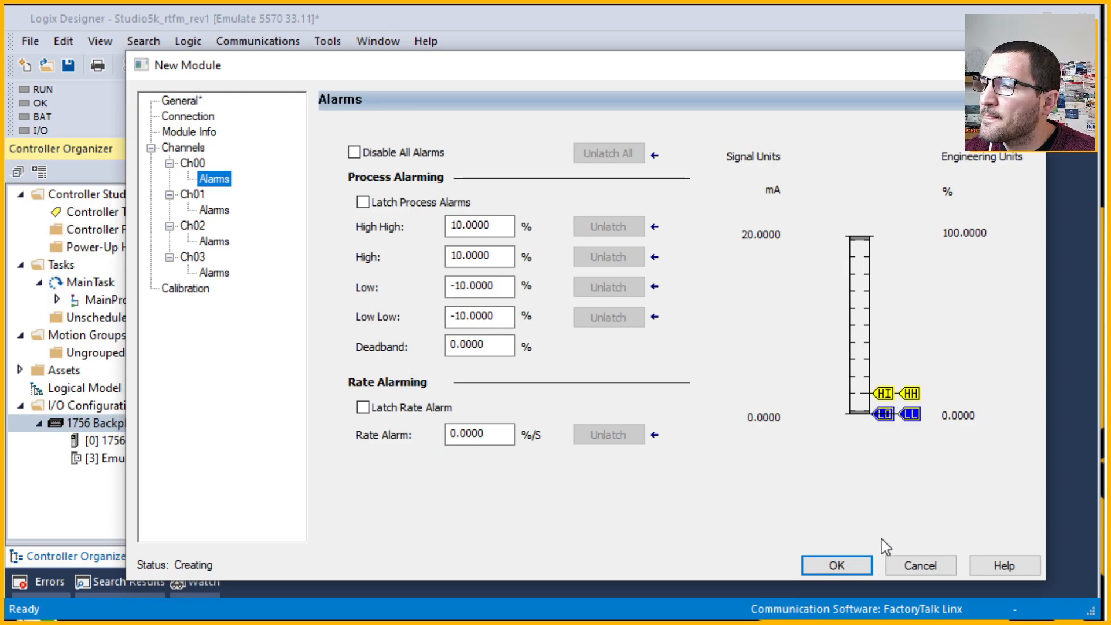
# - Finish creating the An_1 analog input module, close the module type selection, and select the new backplane modules in the I/O configuration
pyautogui.click(855, 570)
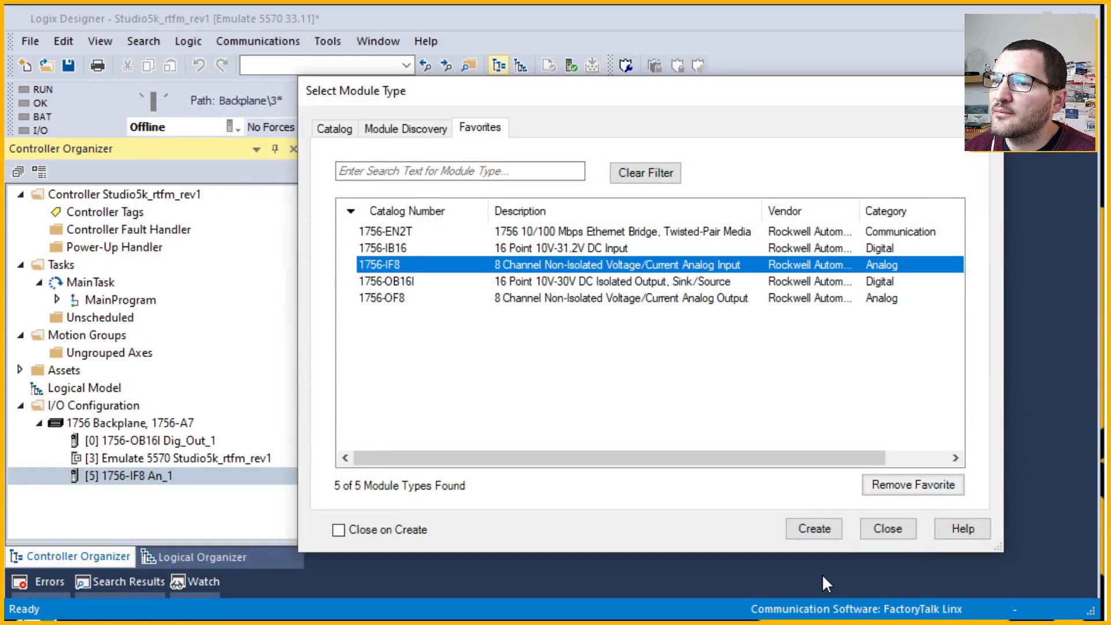
pyautogui.click(887, 529)
pyautogui.click(144, 442)
pyautogui.click(152, 479)
pyautogui.click(150, 443)
pyautogui.click(165, 478)
pyautogui.click(161, 442)
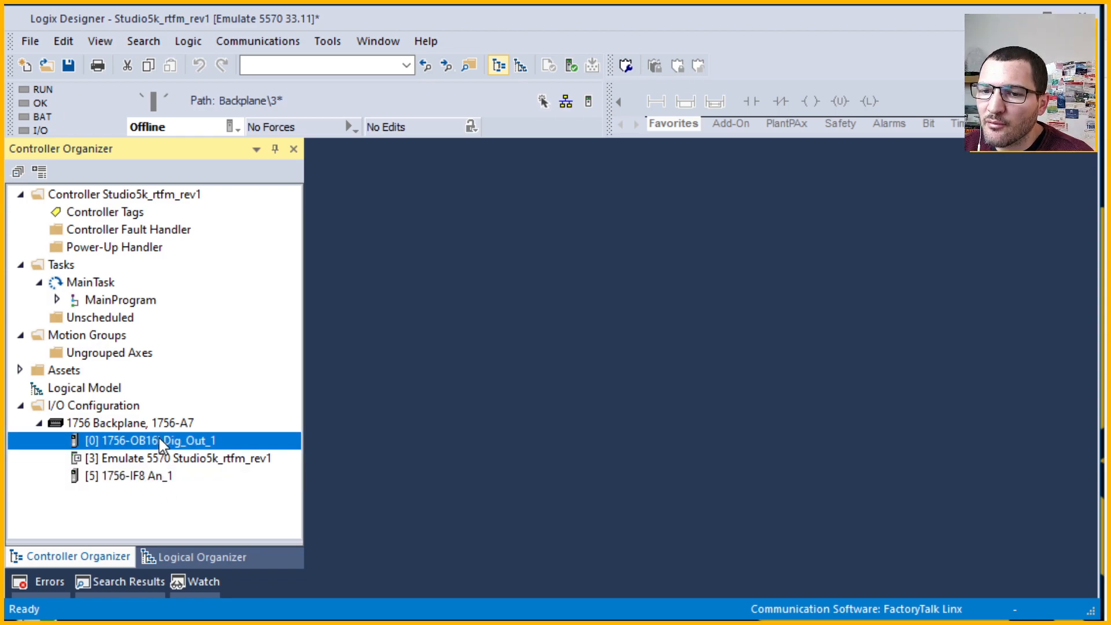
# - Open the controller tags, expand Local:0:C, and widen the Name column to show its full member names
pyautogui.doubleClick(85, 215)
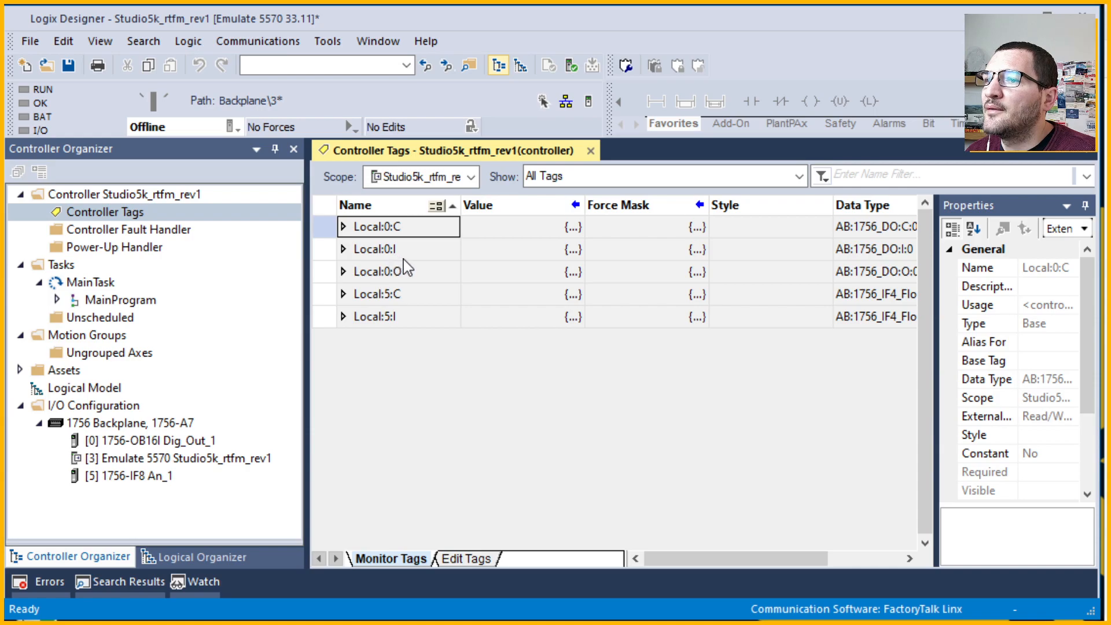
pyautogui.click(344, 226)
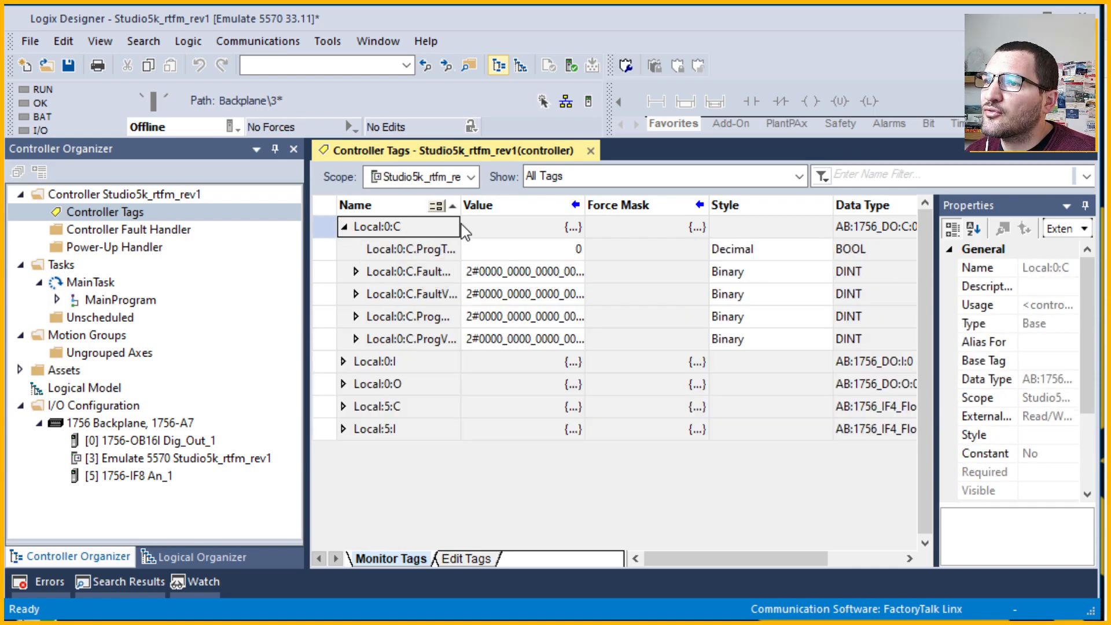
pyautogui.moveTo(460, 198); pyautogui.dragTo(640, 199)
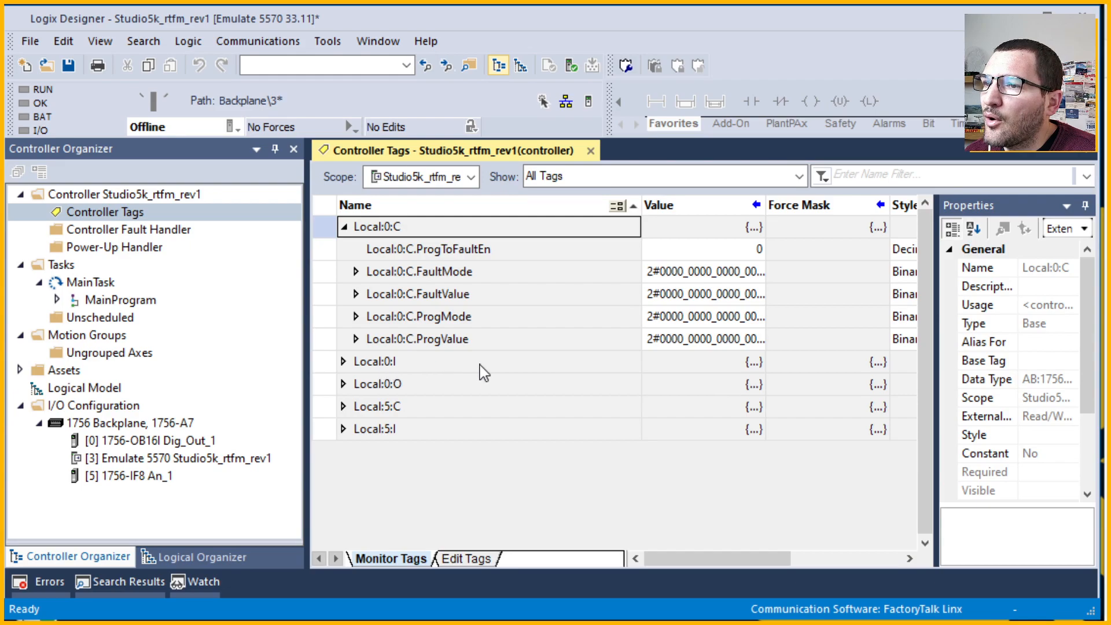
# - Examine the members of the Local:0:I and Local:0:O tags, including the individual bits of Local:0:O.Data
pyautogui.click(345, 362)
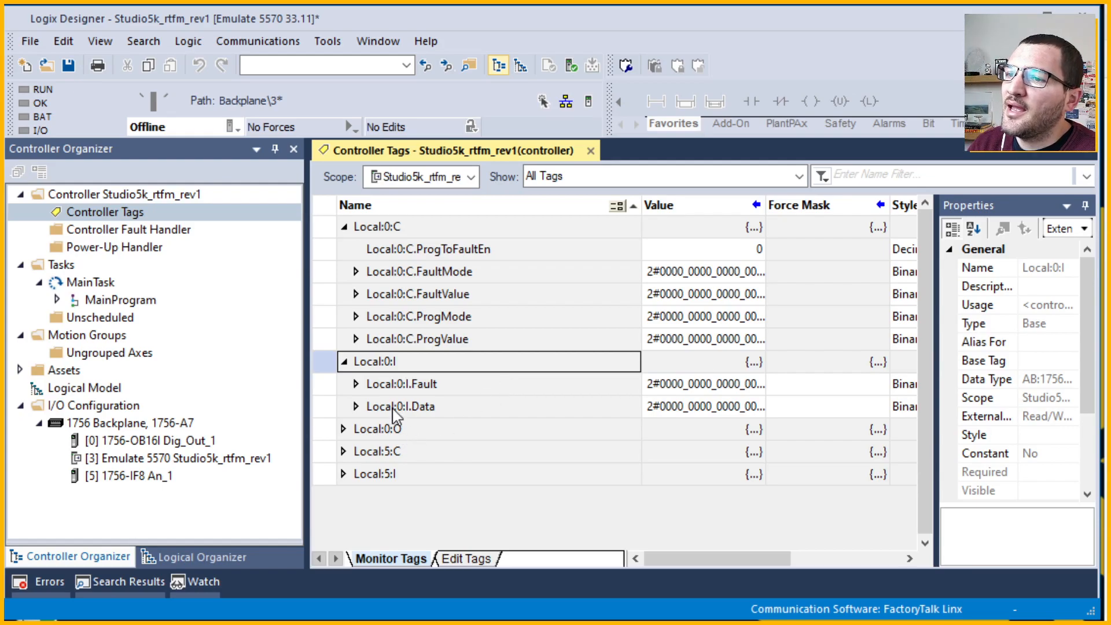
pyautogui.click(343, 429)
pyautogui.click(355, 451)
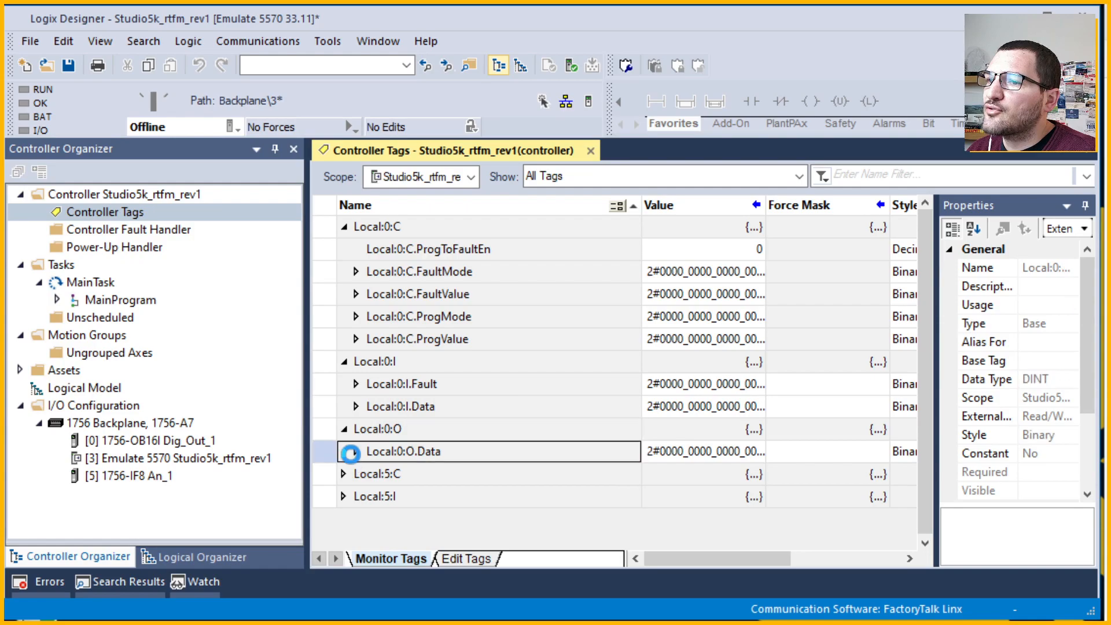
pyautogui.scroll(-13, 384, 460)
pyautogui.scroll(4, 536, 443)
pyautogui.scroll(1, 707, 359)
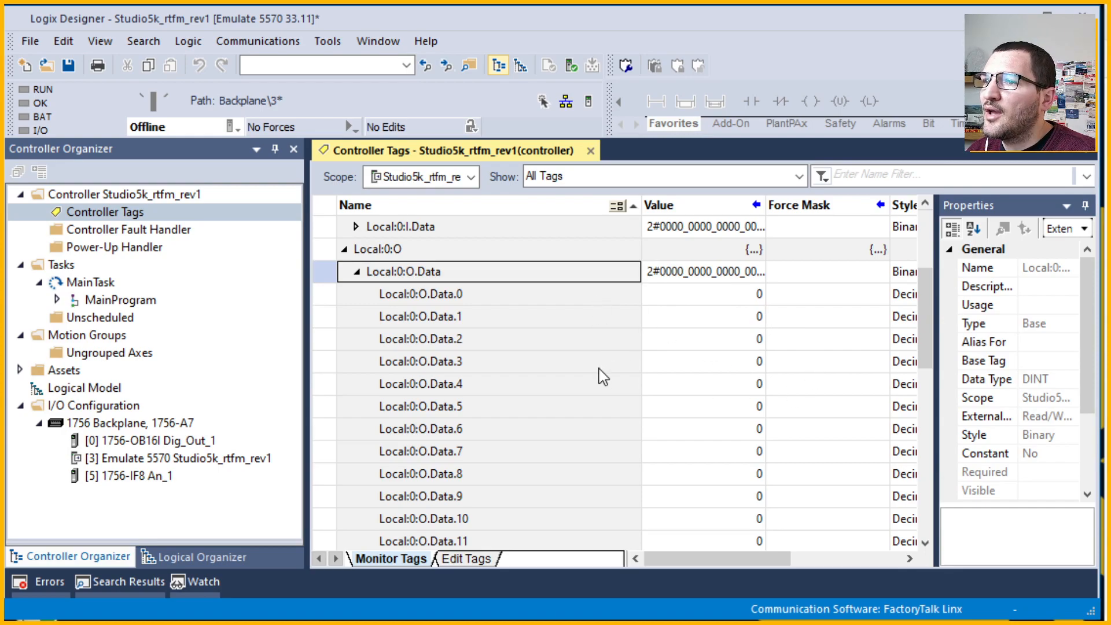
pyautogui.scroll(3, 719, 335)
pyautogui.scroll(1, 483, 364)
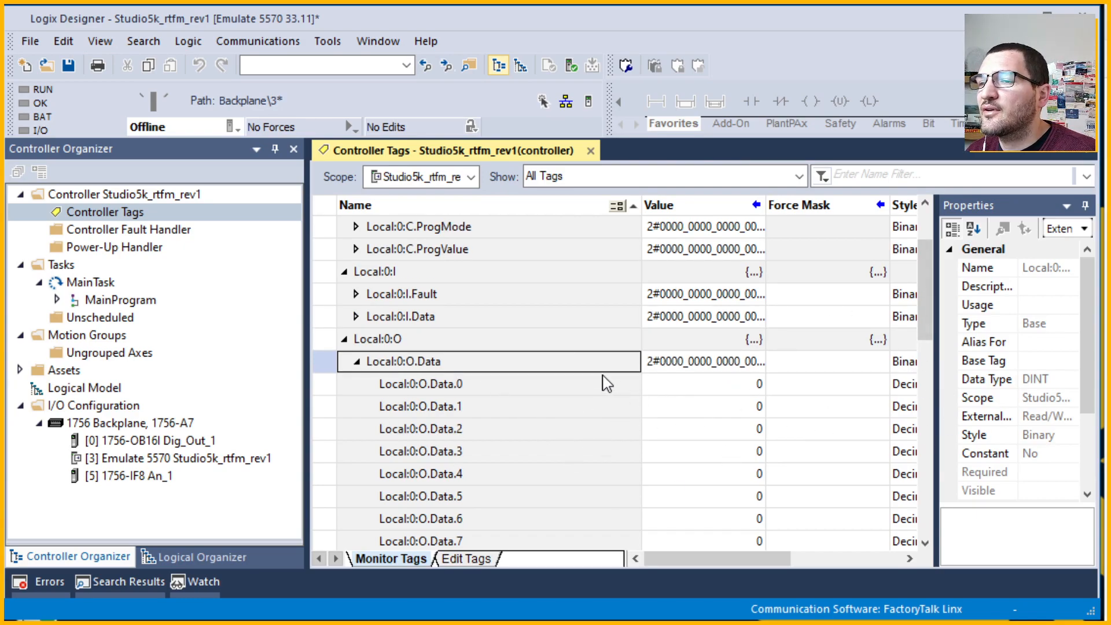
pyautogui.scroll(1, 346, 438)
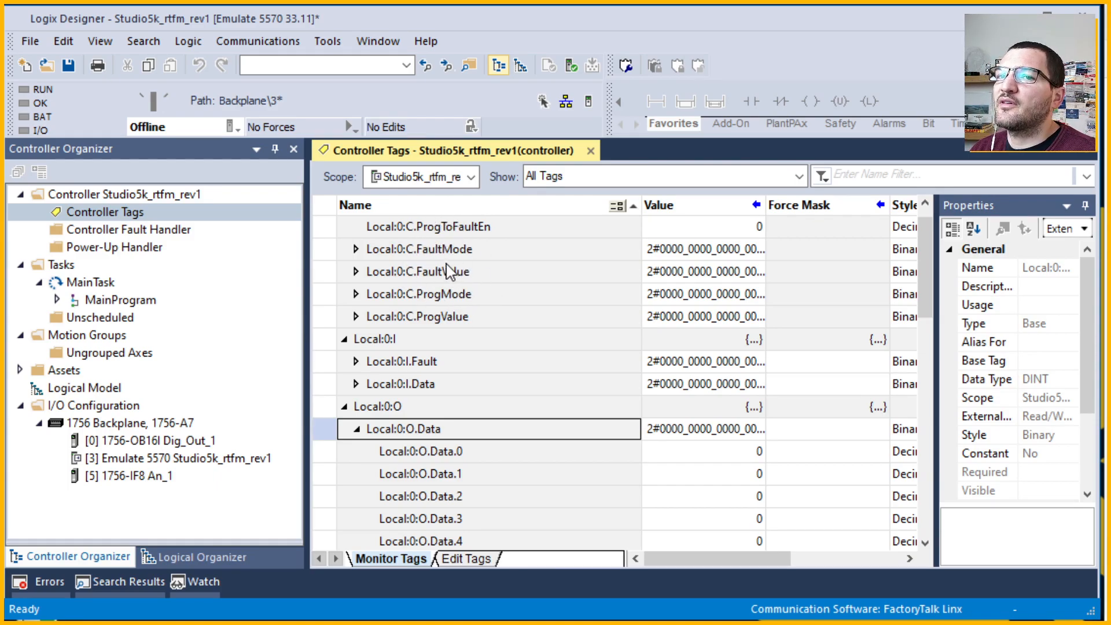
pyautogui.scroll(1, 400, 317)
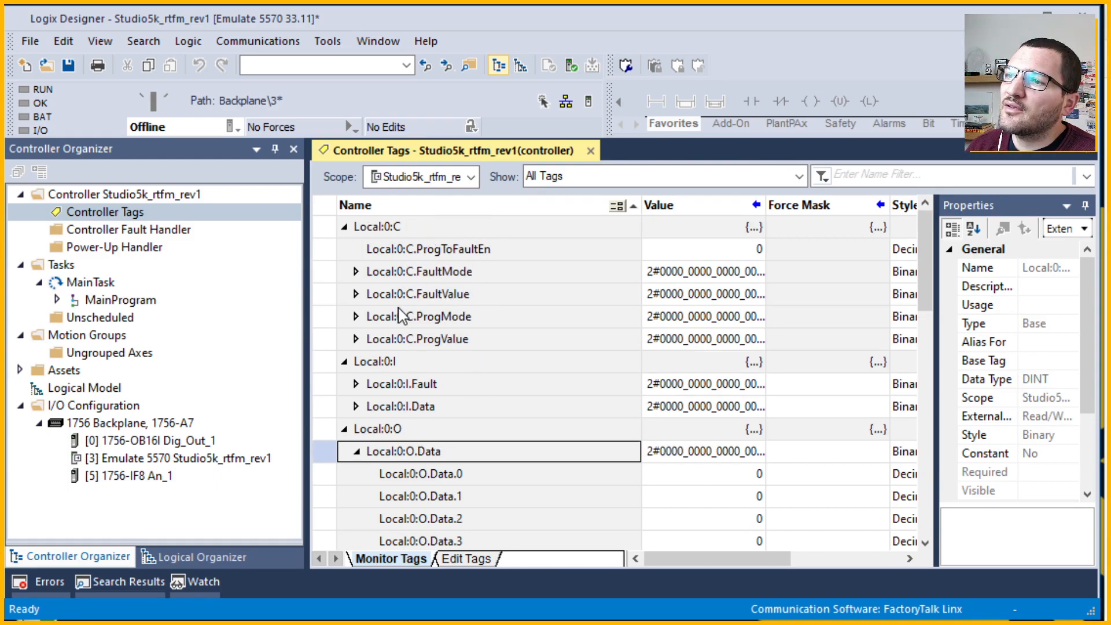
# - Widen the Value column and inspect the individual bits of Local:0:C.ProgMode, collapsing them again
pyautogui.click(770, 203)
pyautogui.moveTo(768, 202); pyautogui.dragTo(859, 205)
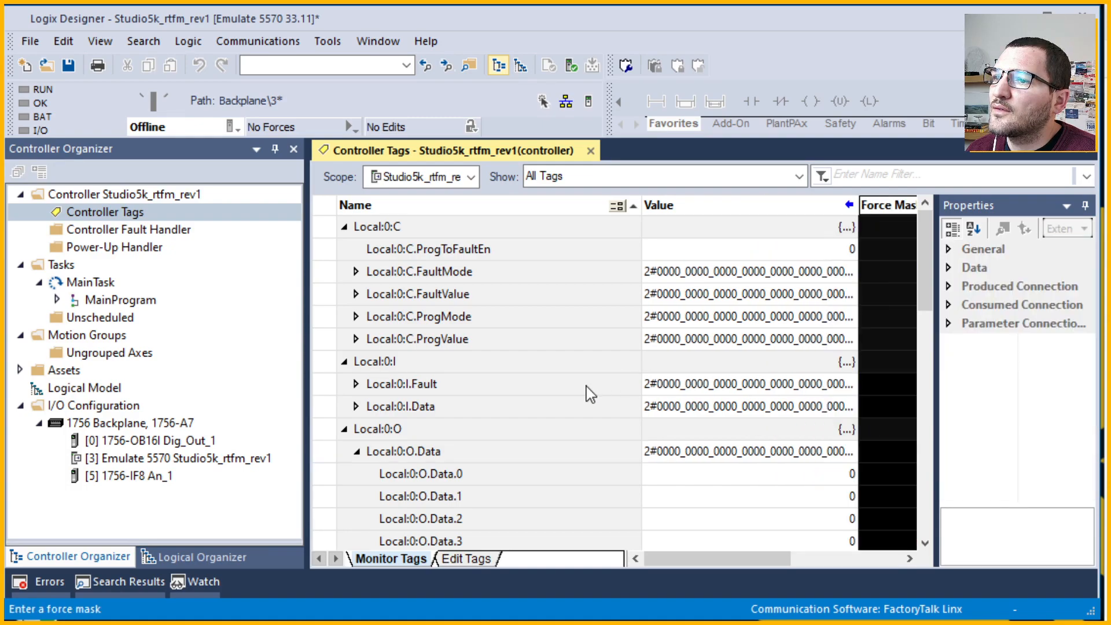
pyautogui.click(354, 322)
pyautogui.click(356, 317)
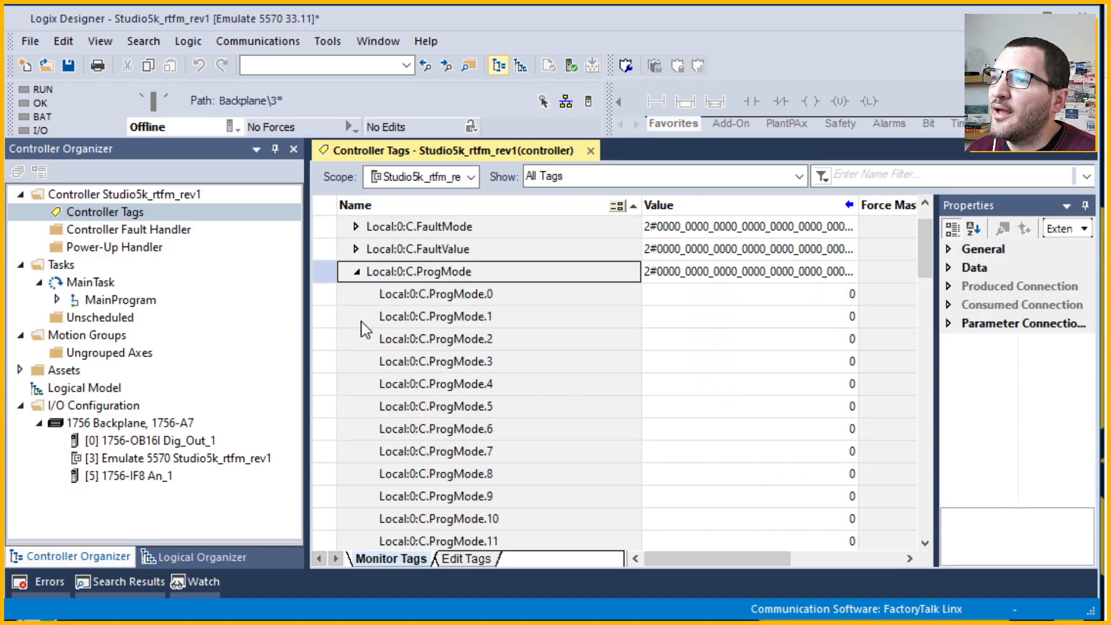
pyautogui.scroll(1, 363, 327)
pyautogui.click(358, 319)
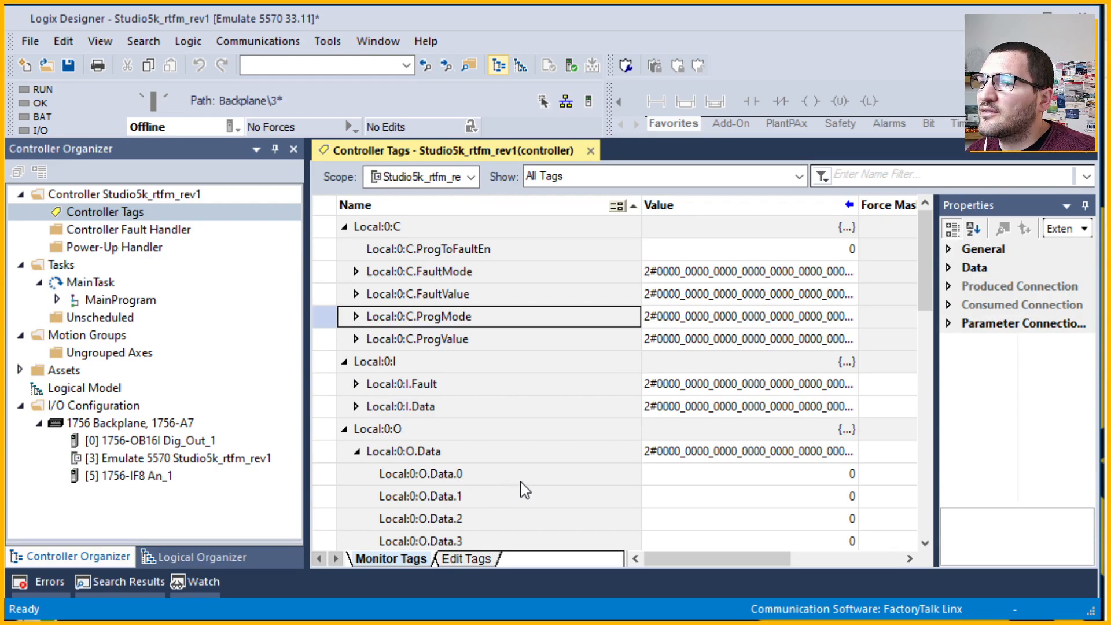
# - Inspect the individual bits of Local:0:I.Fault, and collapse all the slot 0 module tags
pyautogui.click(356, 383)
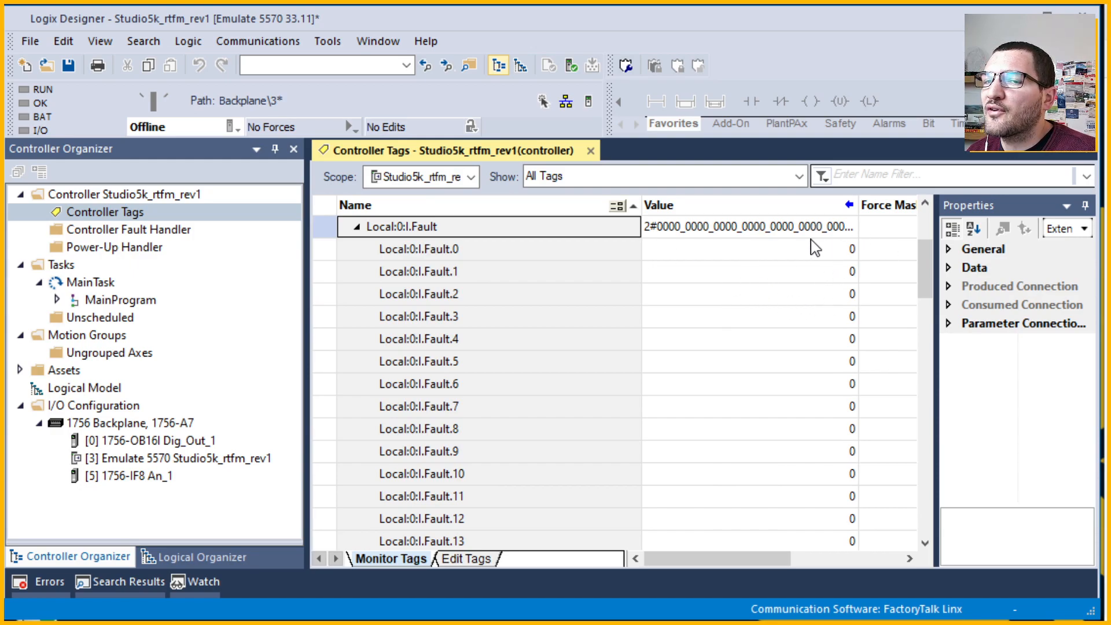
pyautogui.scroll(1, 419, 327)
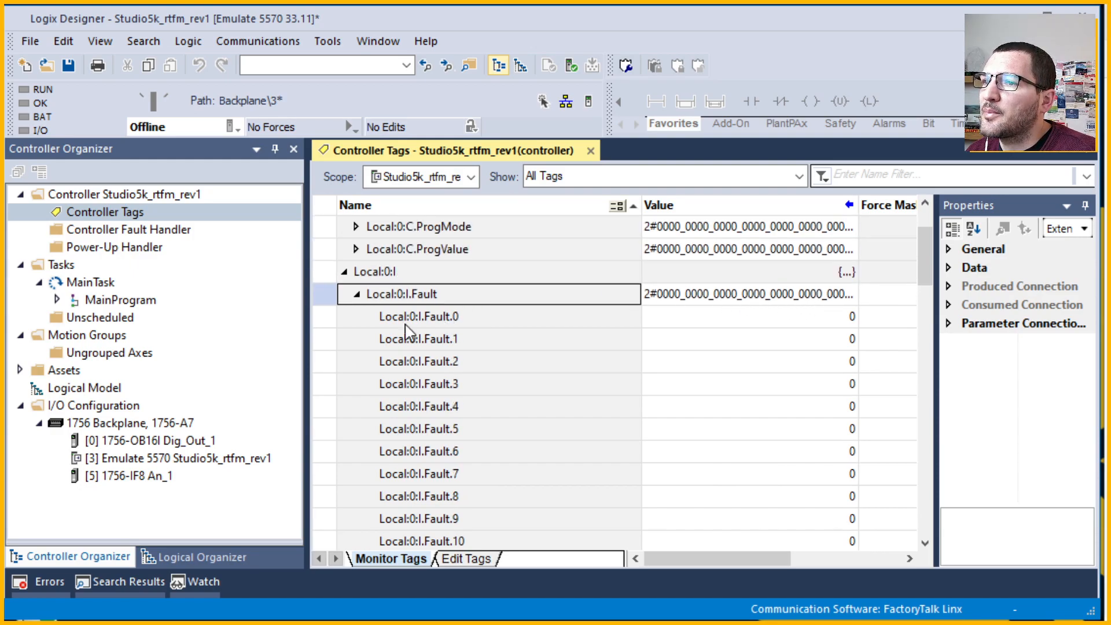
pyautogui.click(343, 272)
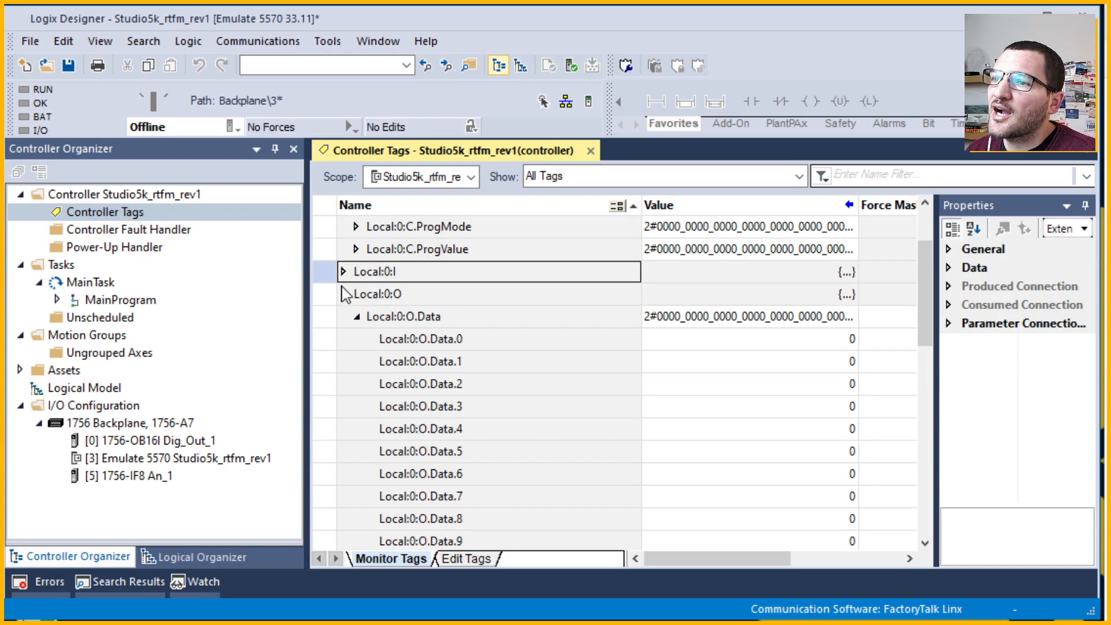
pyautogui.scroll(2, 346, 294)
pyautogui.click(343, 226)
pyautogui.click(347, 270)
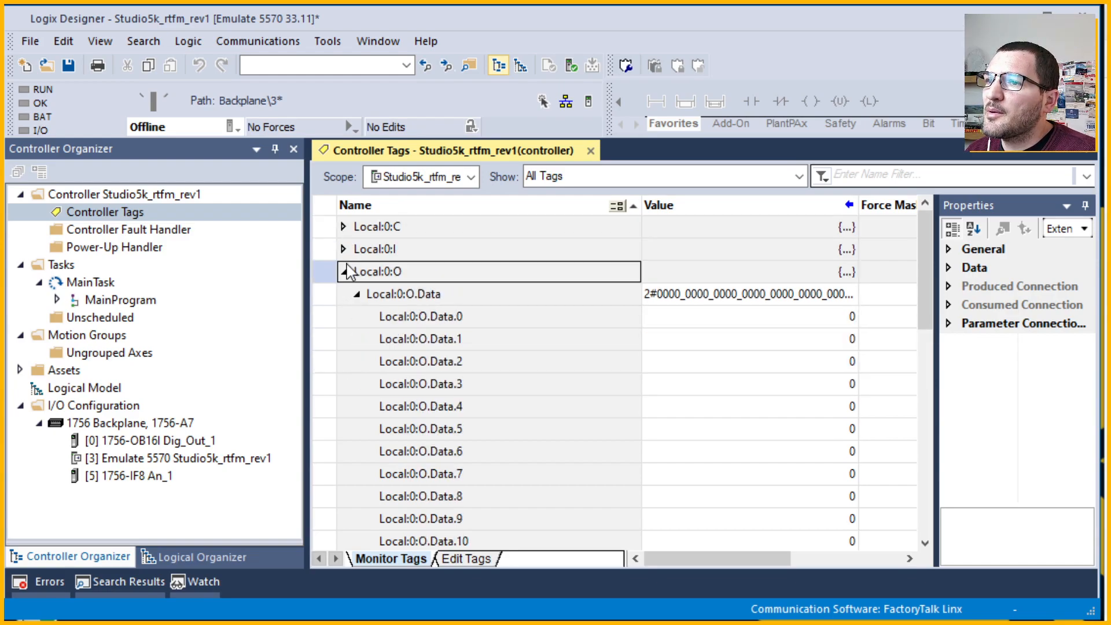
pyautogui.click(344, 272)
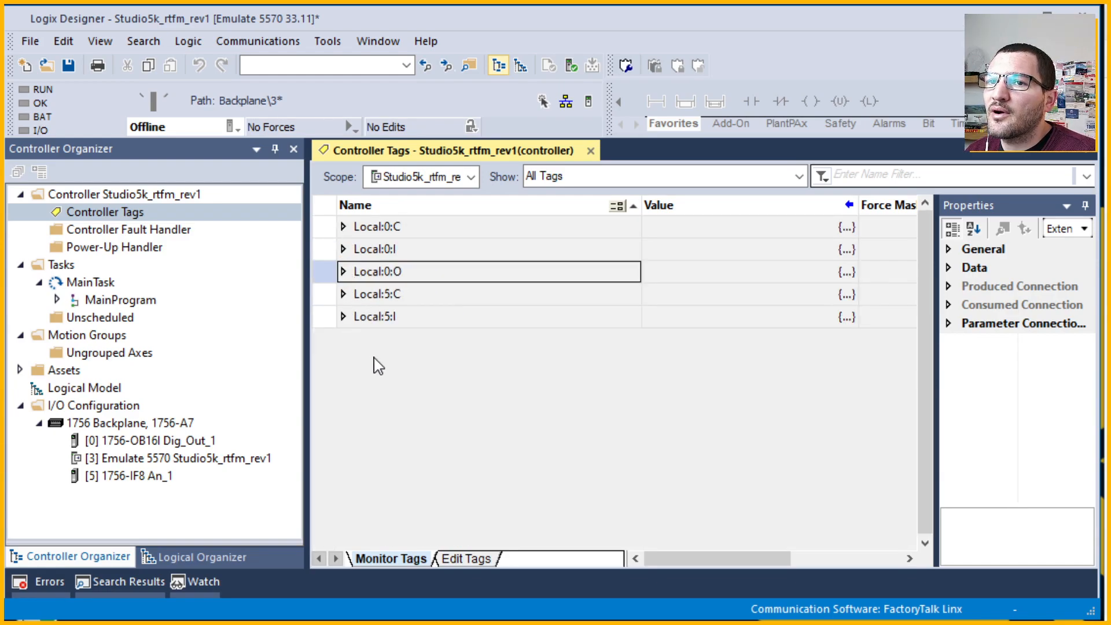
# - Examine the fault, status, alarm and channel data members of the analog module's Local:5:I tag, and collapse it
pyautogui.click(343, 317)
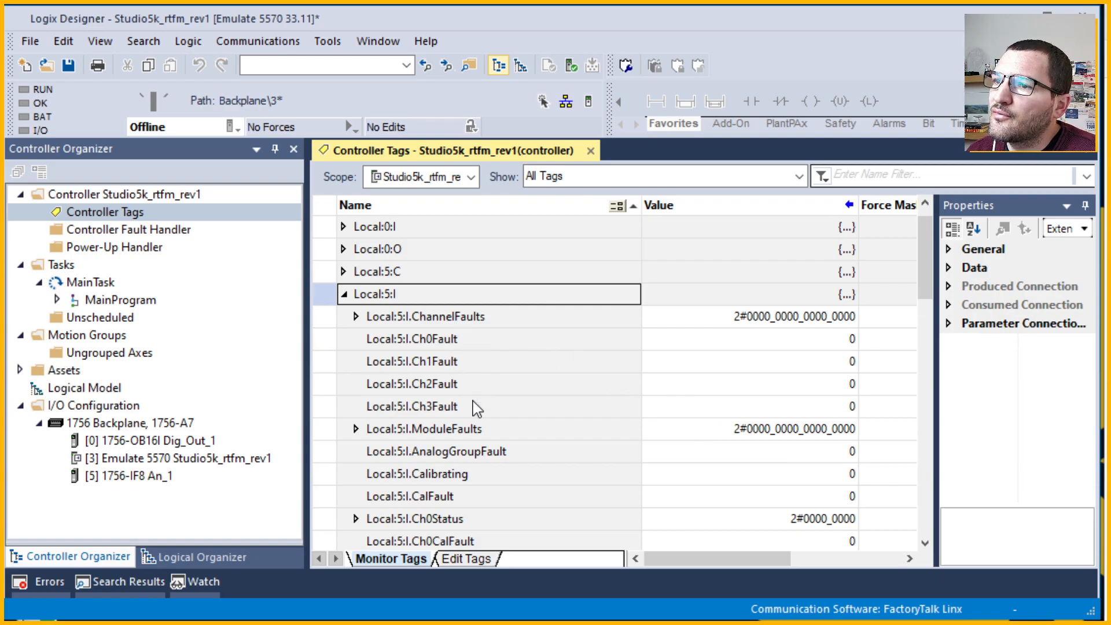
pyautogui.scroll(-4, 509, 438)
pyautogui.scroll(-10, 516, 444)
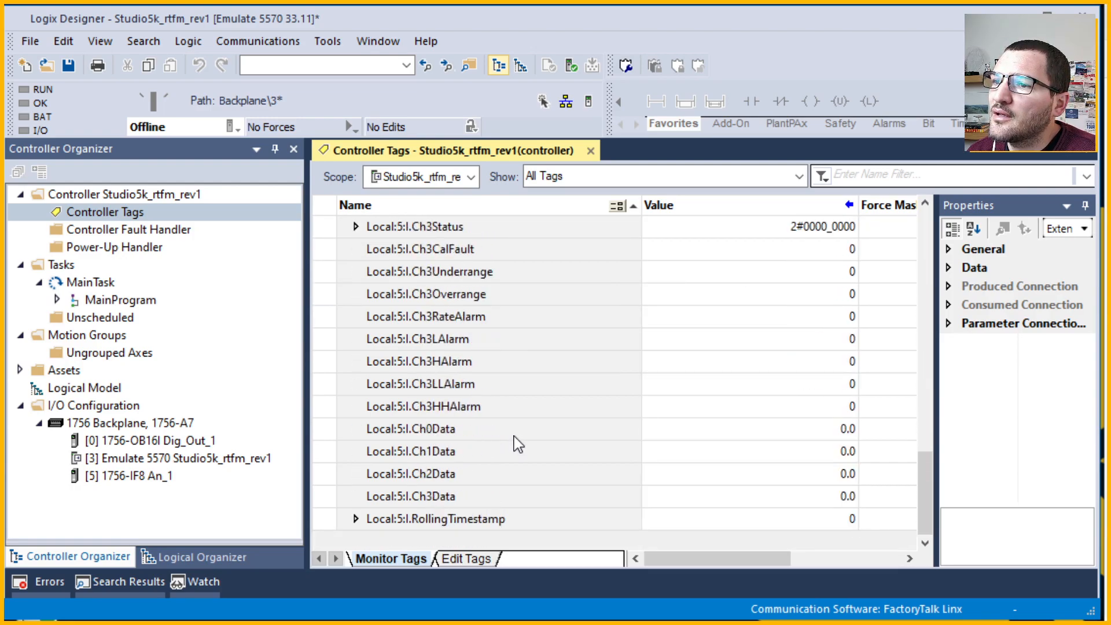
pyautogui.scroll(13, 517, 443)
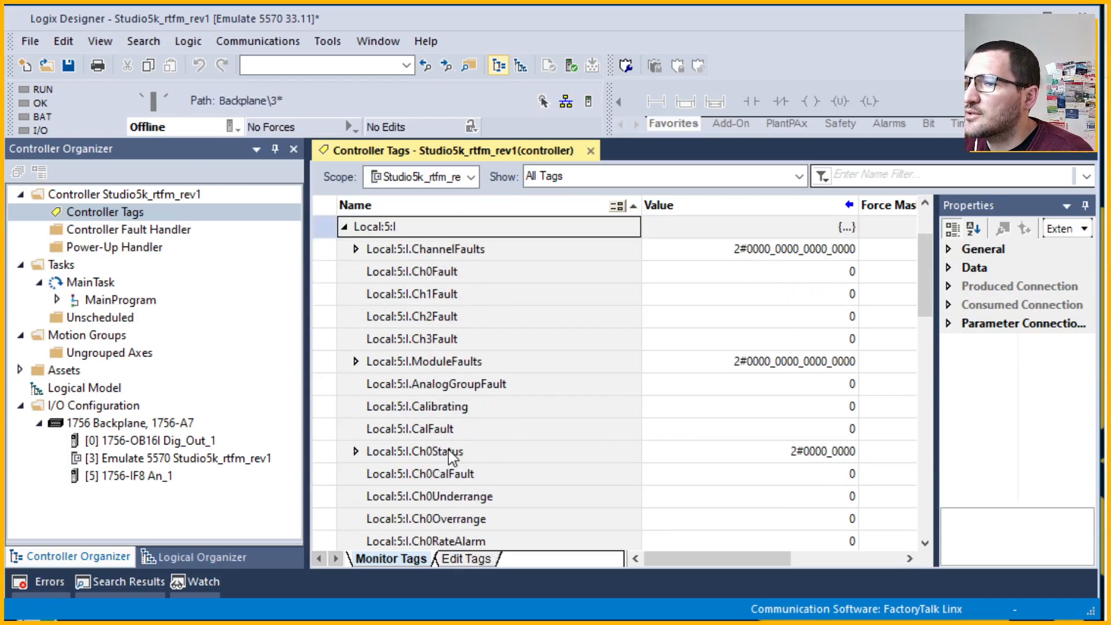
pyautogui.scroll(2, 451, 457)
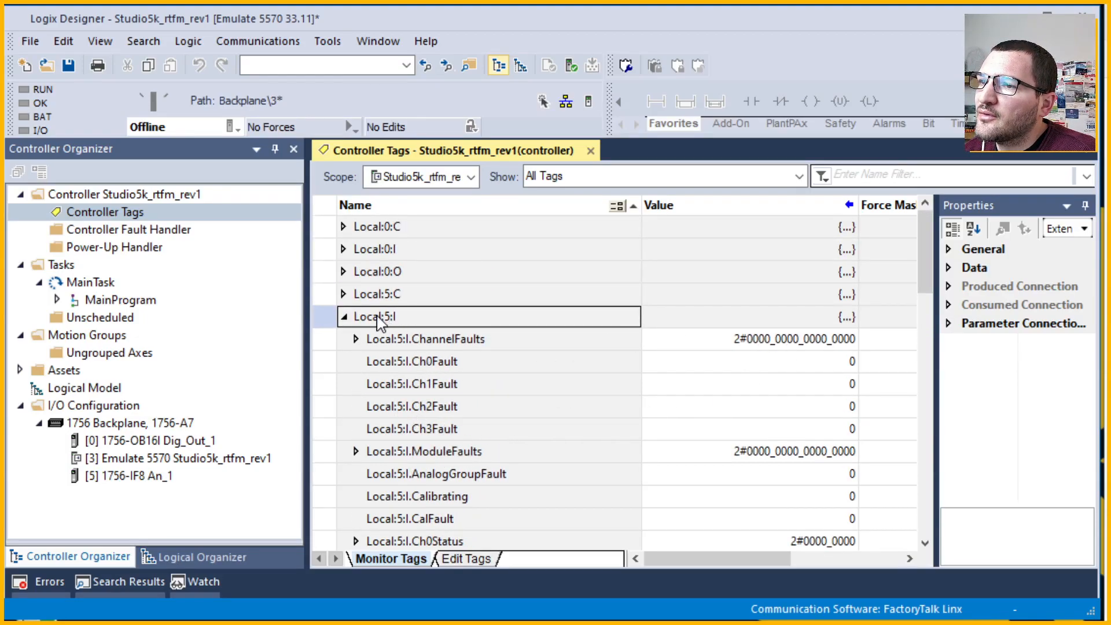
pyautogui.click(344, 316)
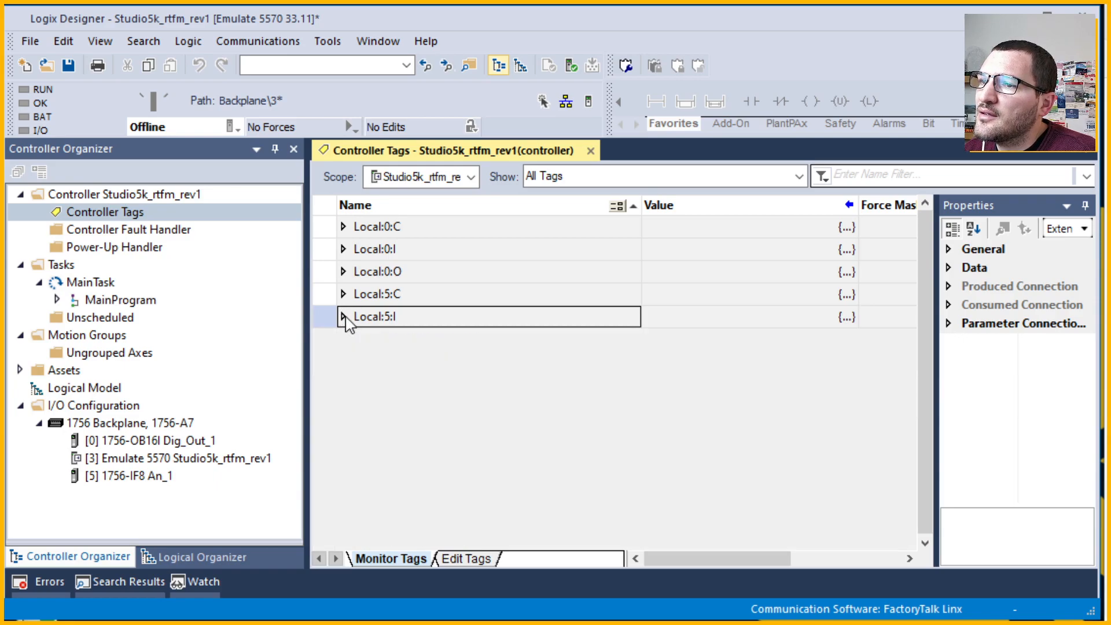
# - Examine the Local:5:C configuration tag and the range, scaling and alarm limit members of Ch0Config, collapsing Ch0Config again
pyautogui.click(343, 295)
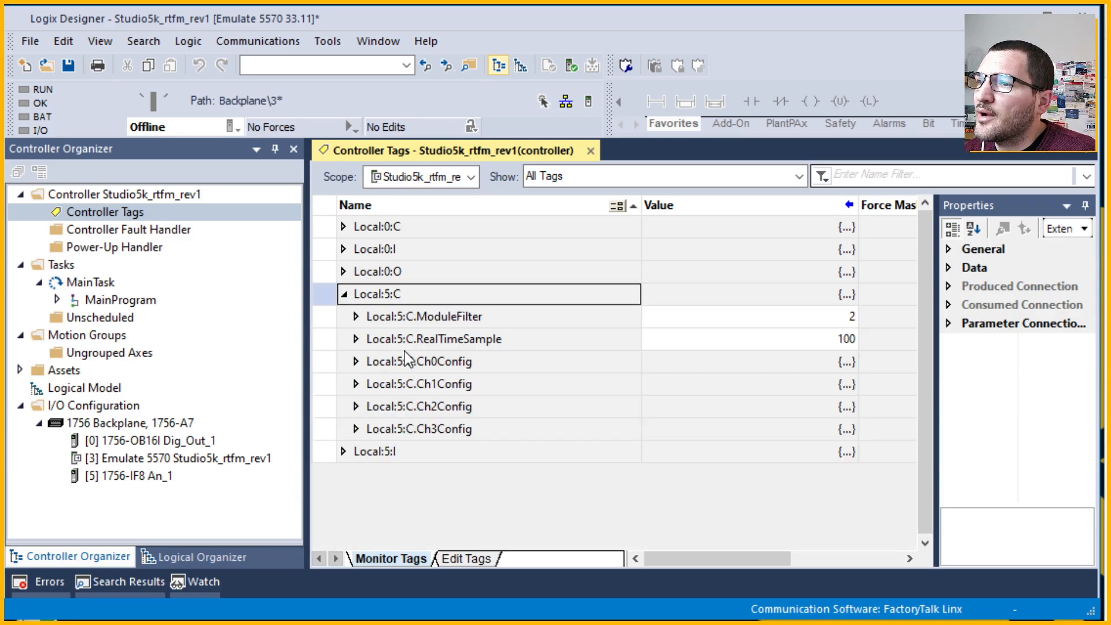
pyautogui.click(355, 362)
pyautogui.scroll(2, 561, 465)
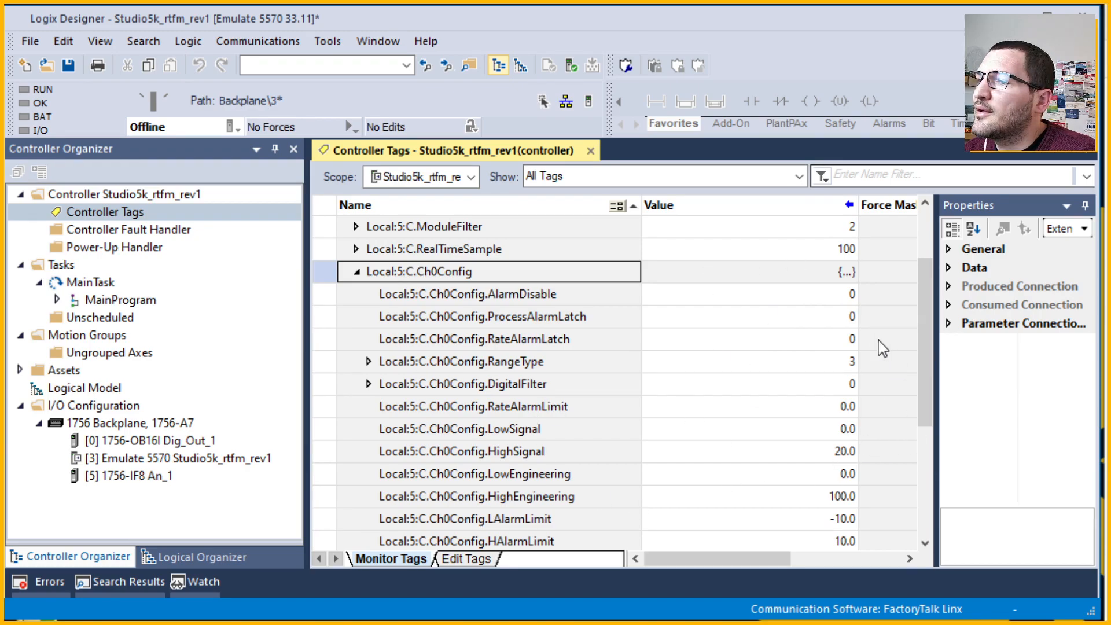
pyautogui.scroll(-1, 799, 348)
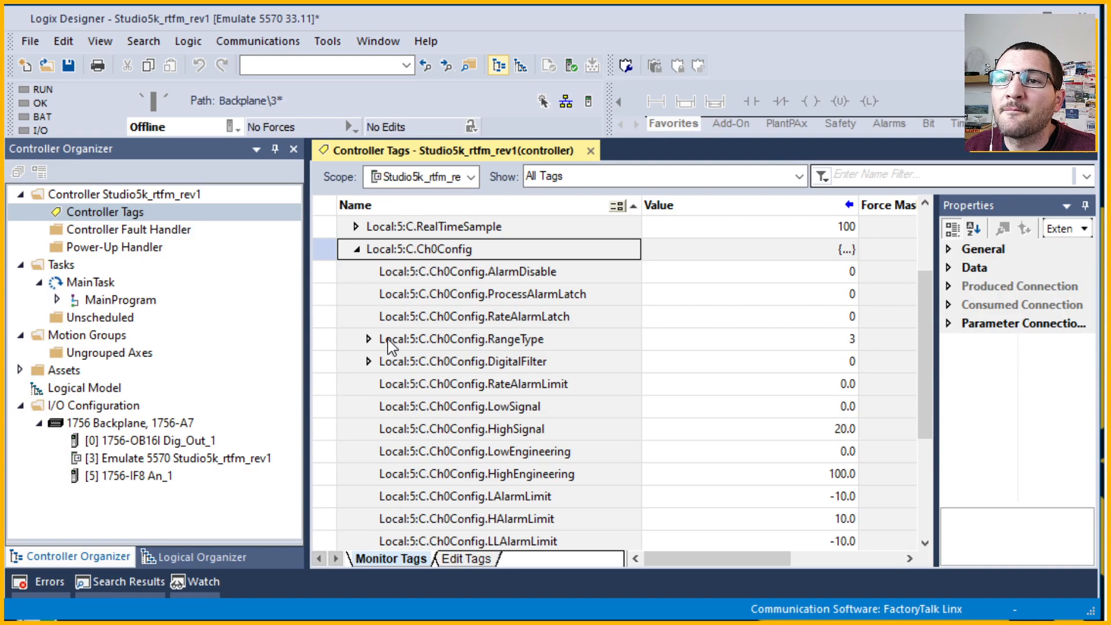
pyautogui.click(357, 250)
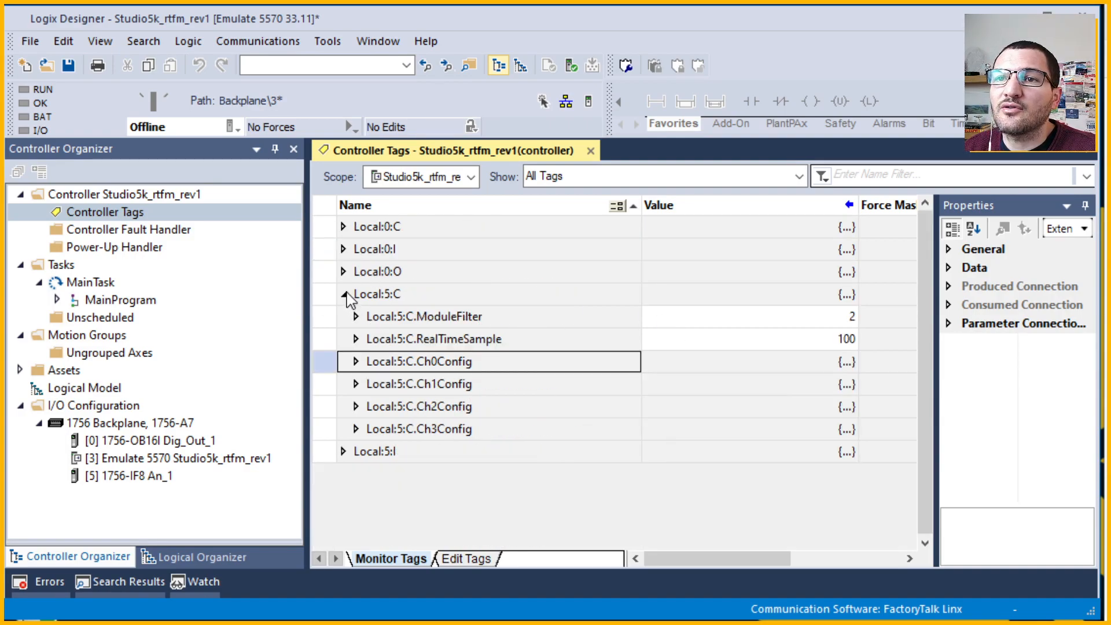